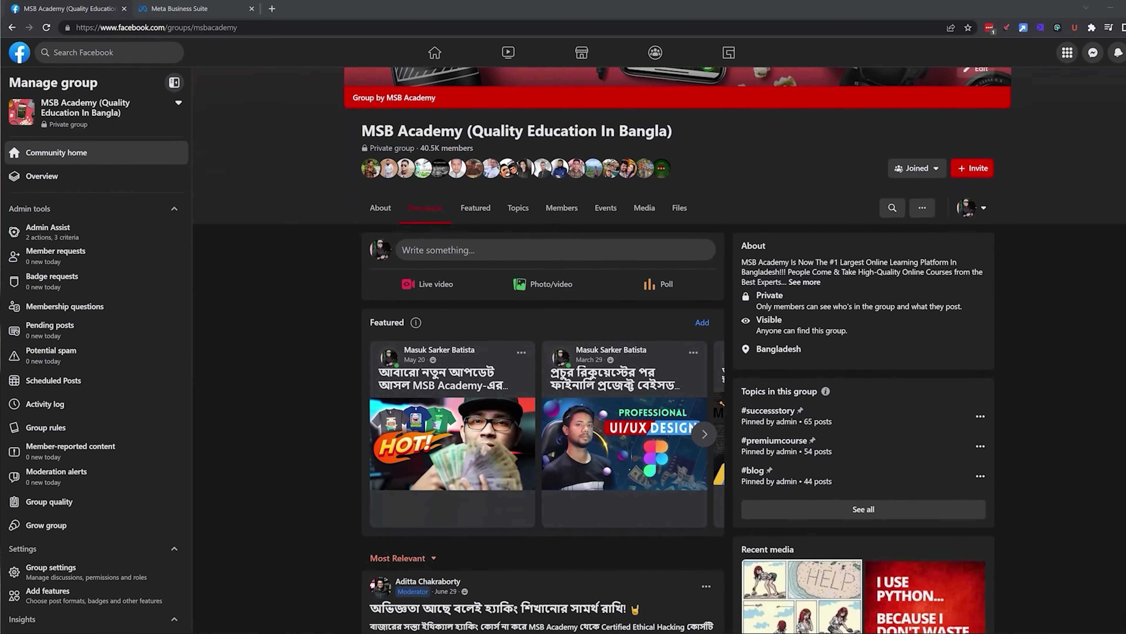
Browse the featured items and recent posts in the MSB Academy group feed
scroll(546, 354, down, 6)
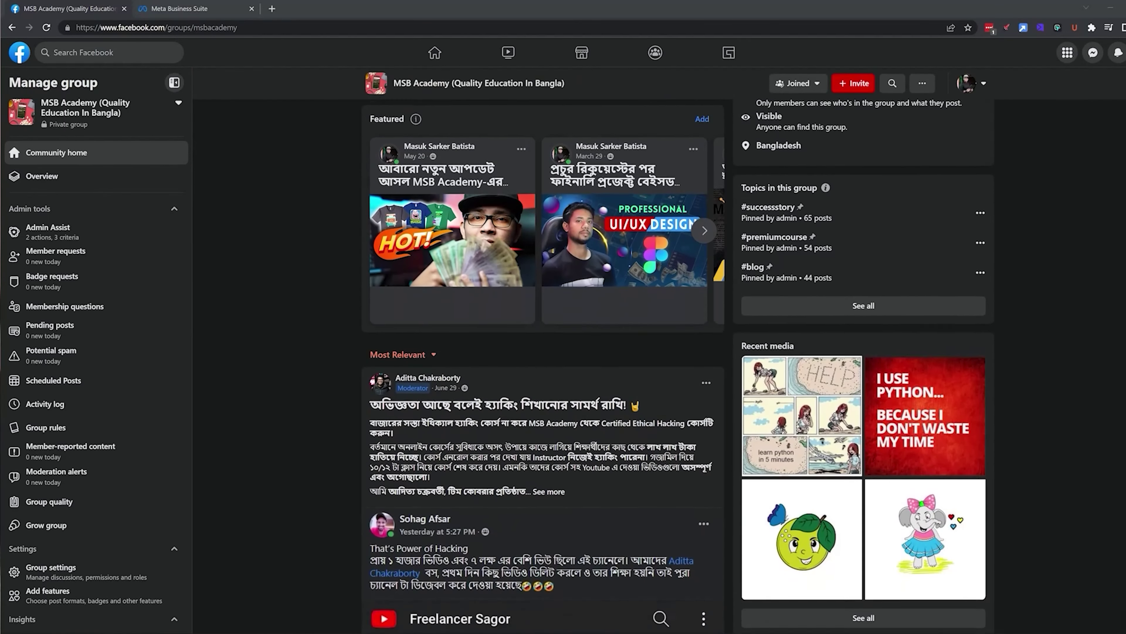
scroll(546, 355, down, 3)
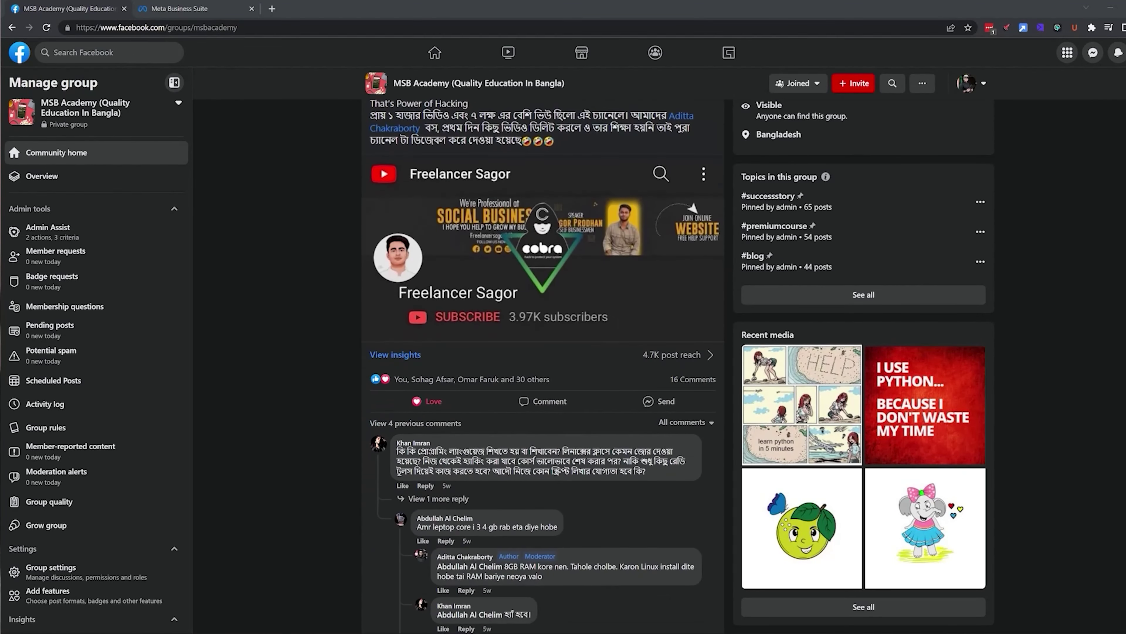
scroll(545, 355, down, 12)
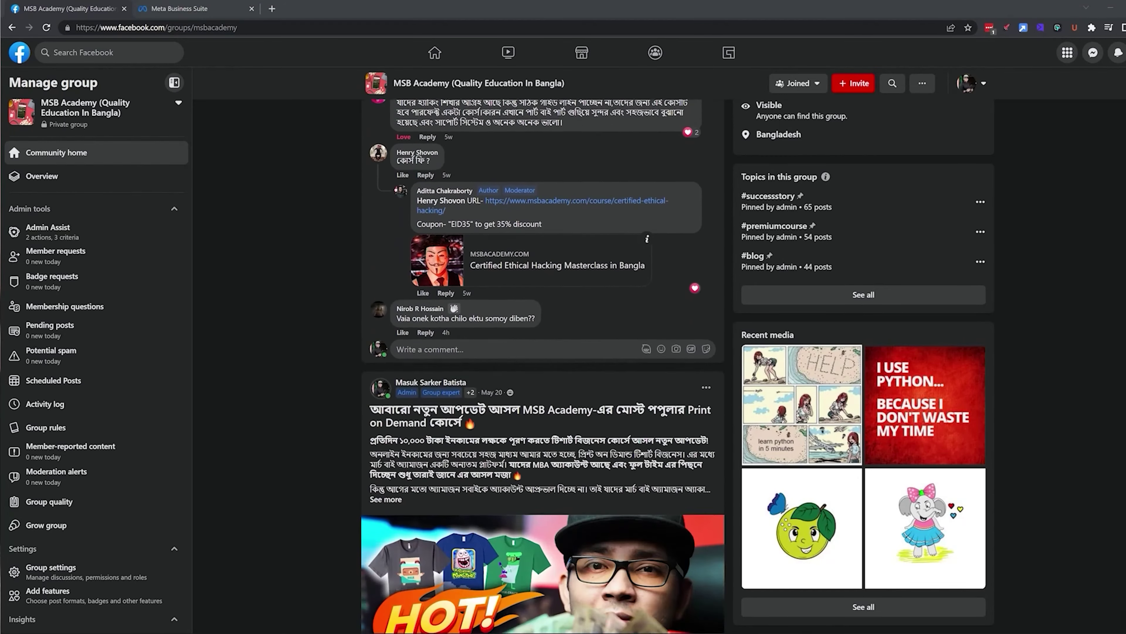
scroll(543, 366, down, 3)
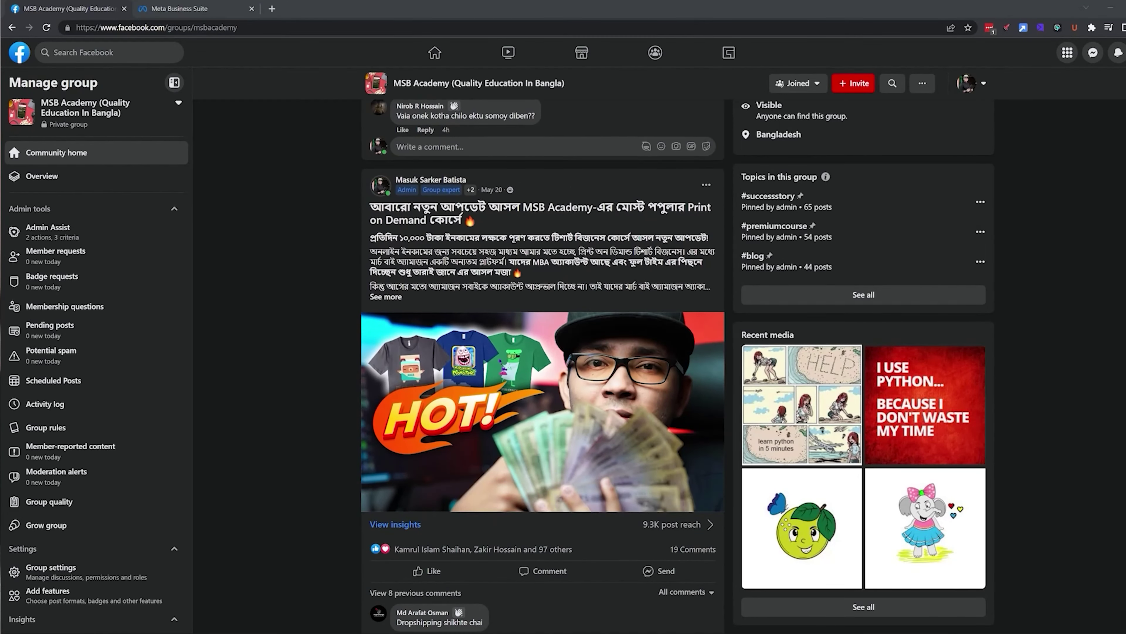
scroll(543, 366, down, 5)
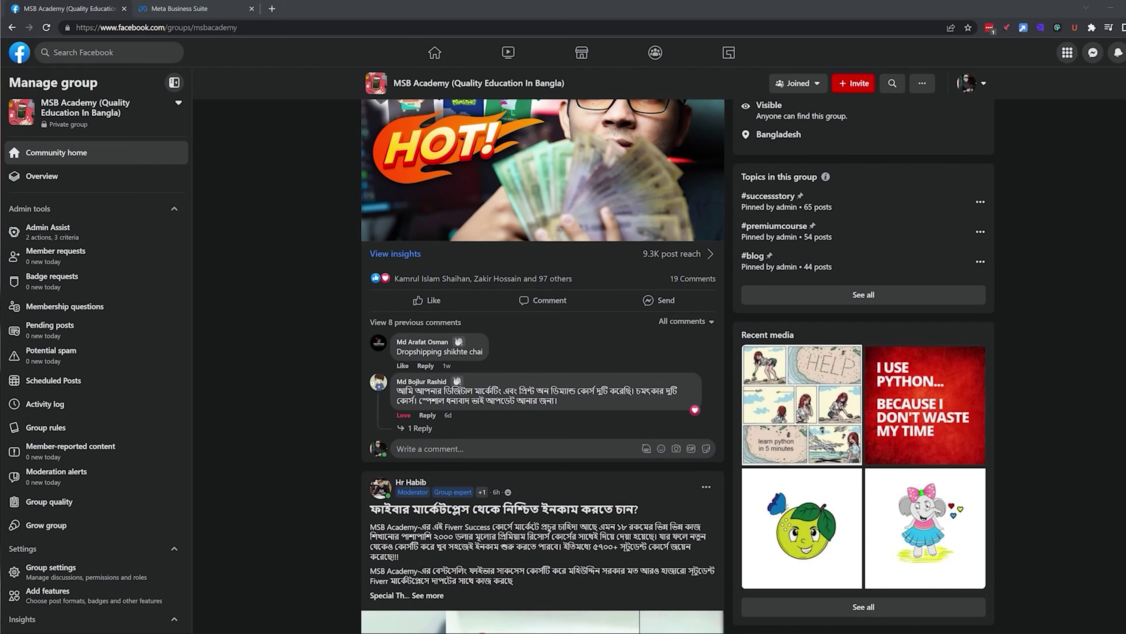
scroll(542, 366, down, 6)
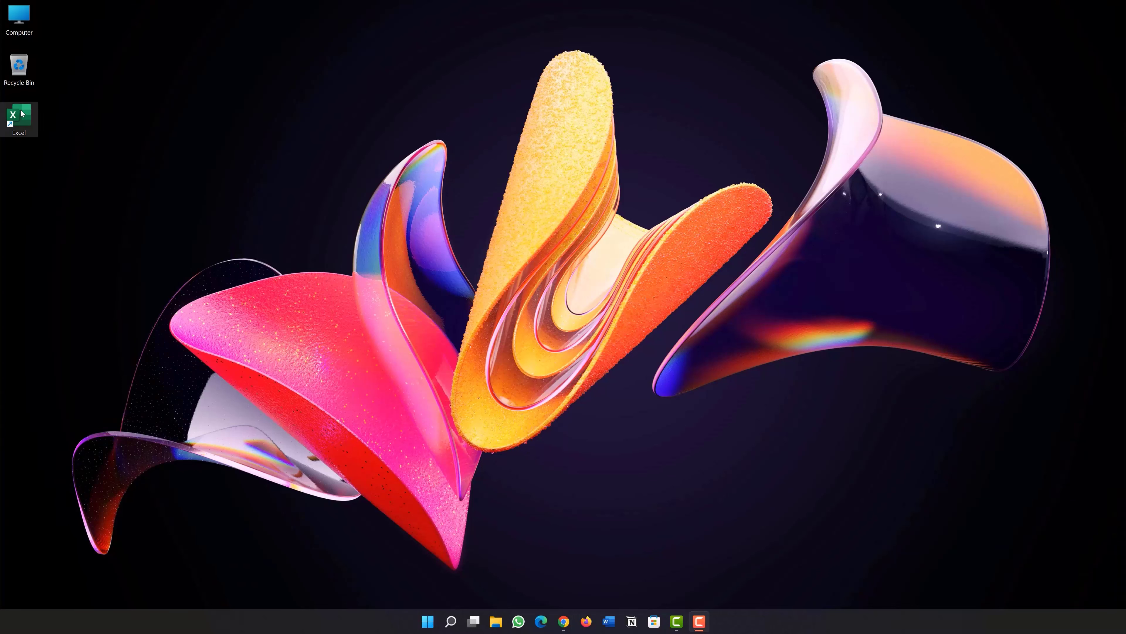
Switch to Excel and create a blank workbook
double_click(20, 127)
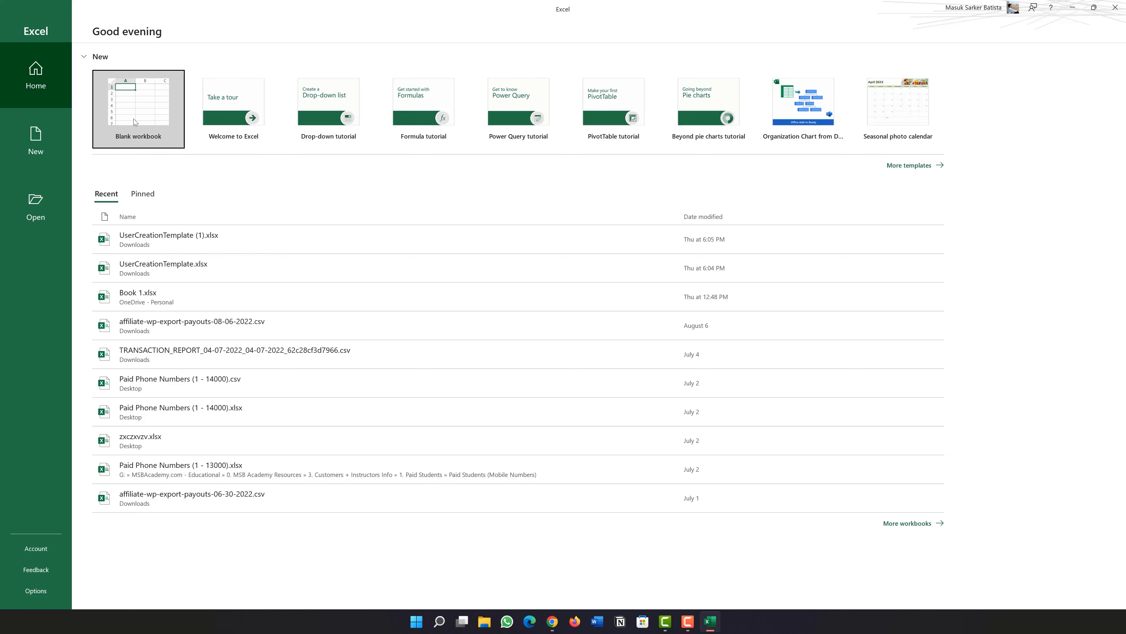
click(146, 115)
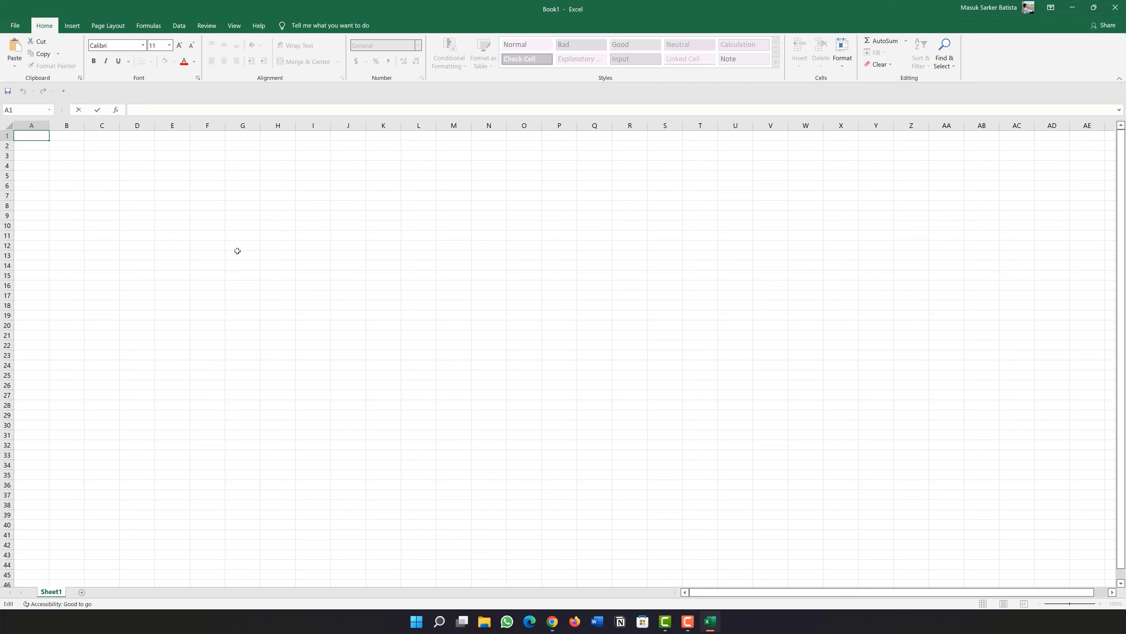
Select single cells in different parts of the empty sheet, from G13 and I14 through J11 to F22, to examine the cell grid
click(237, 251)
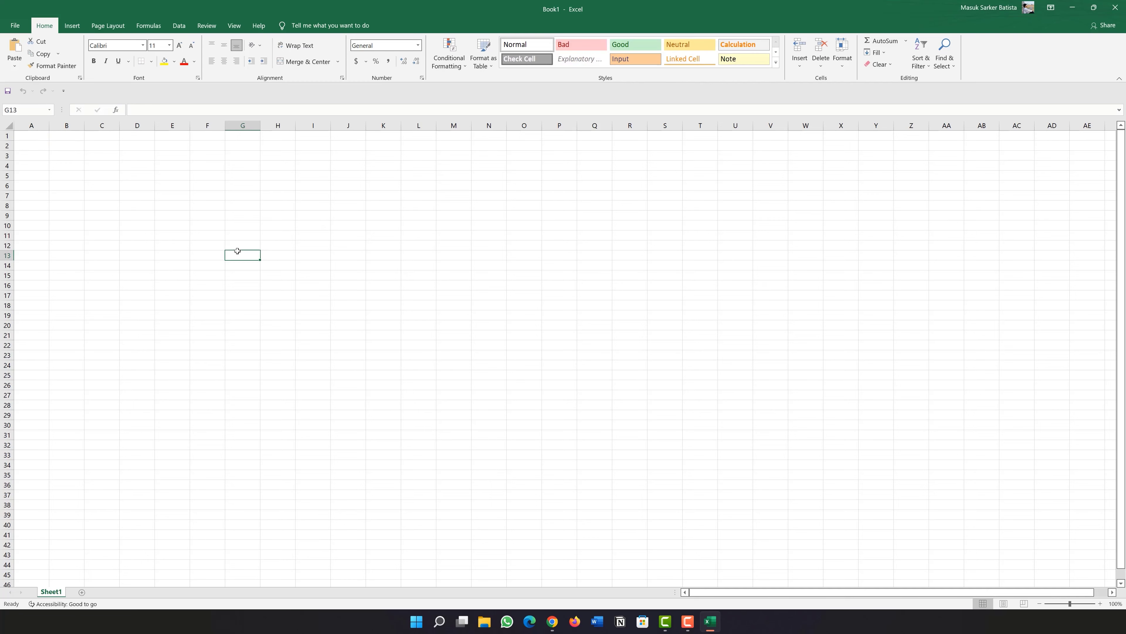
click(299, 264)
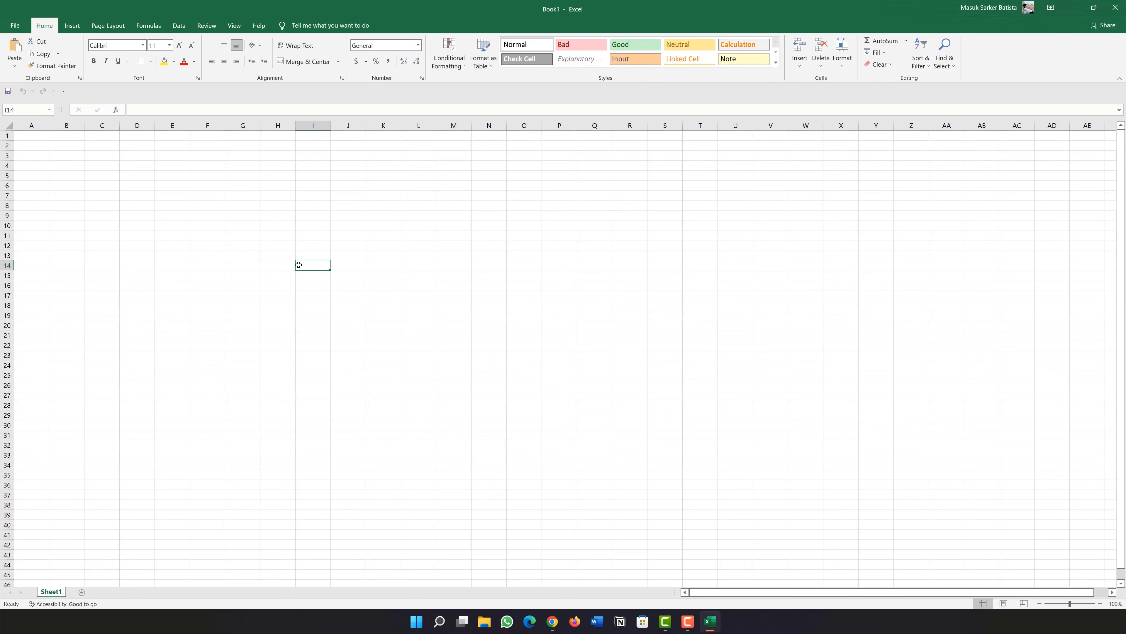
click(243, 298)
click(208, 276)
click(358, 237)
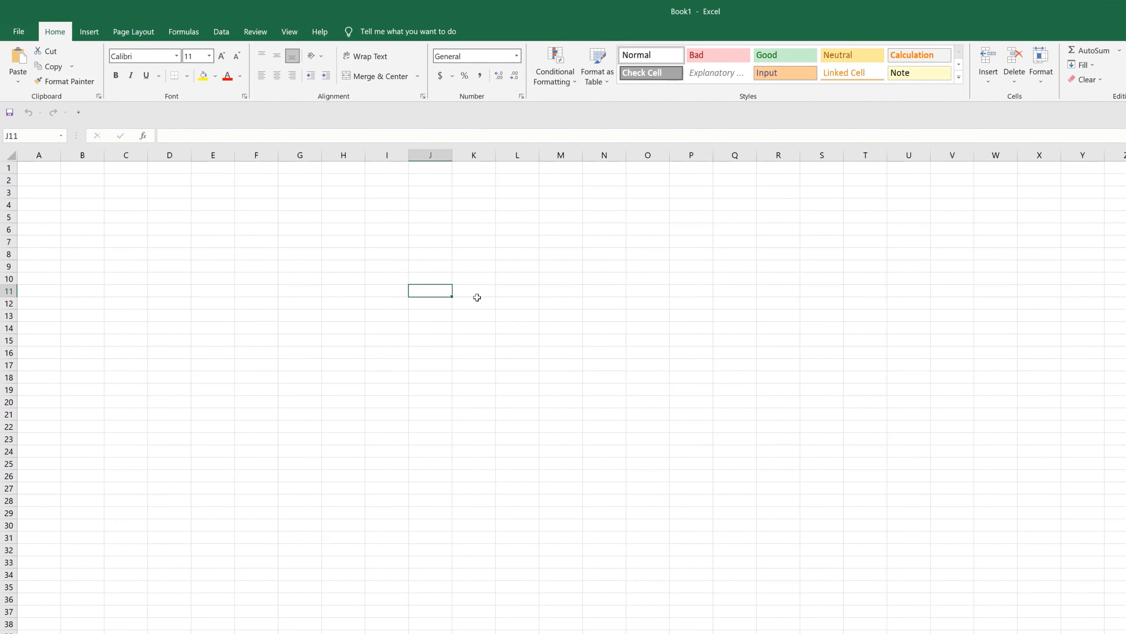
click(663, 331)
click(560, 430)
click(372, 428)
click(256, 426)
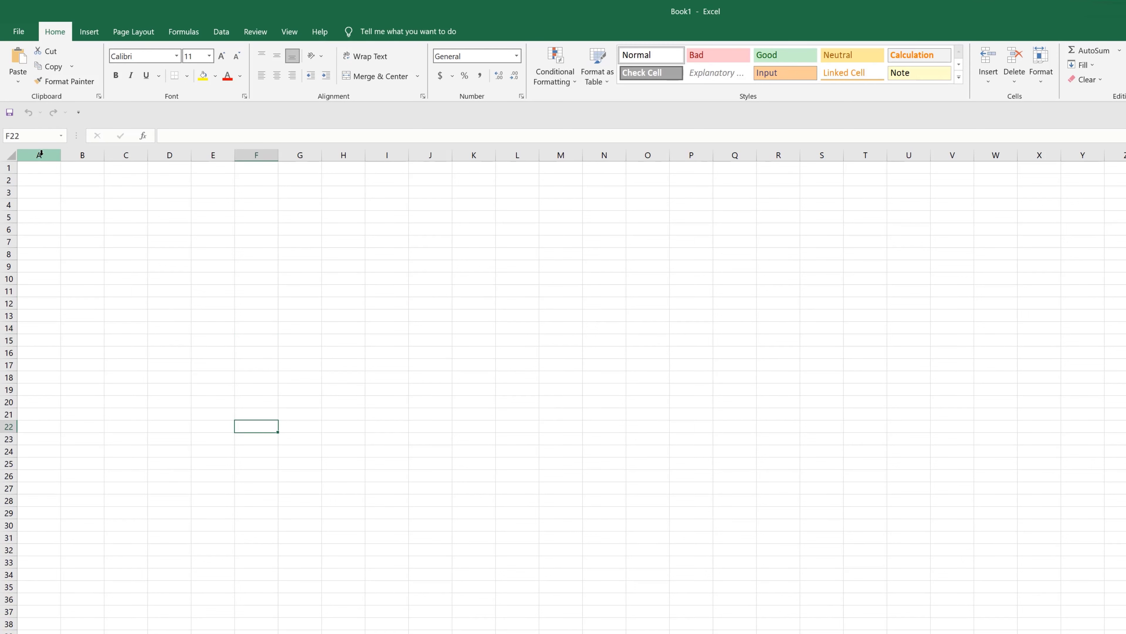
Select whole columns one at a time from A across to K to examine how columns are lettered
click(40, 154)
click(170, 154)
click(255, 154)
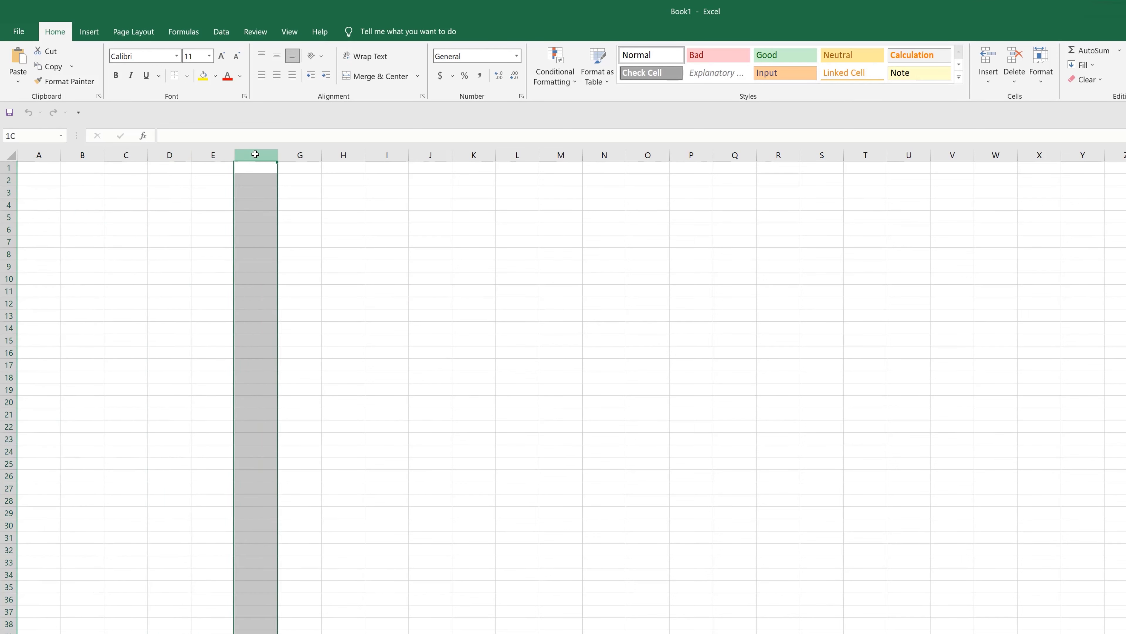
click(300, 154)
click(344, 155)
click(387, 155)
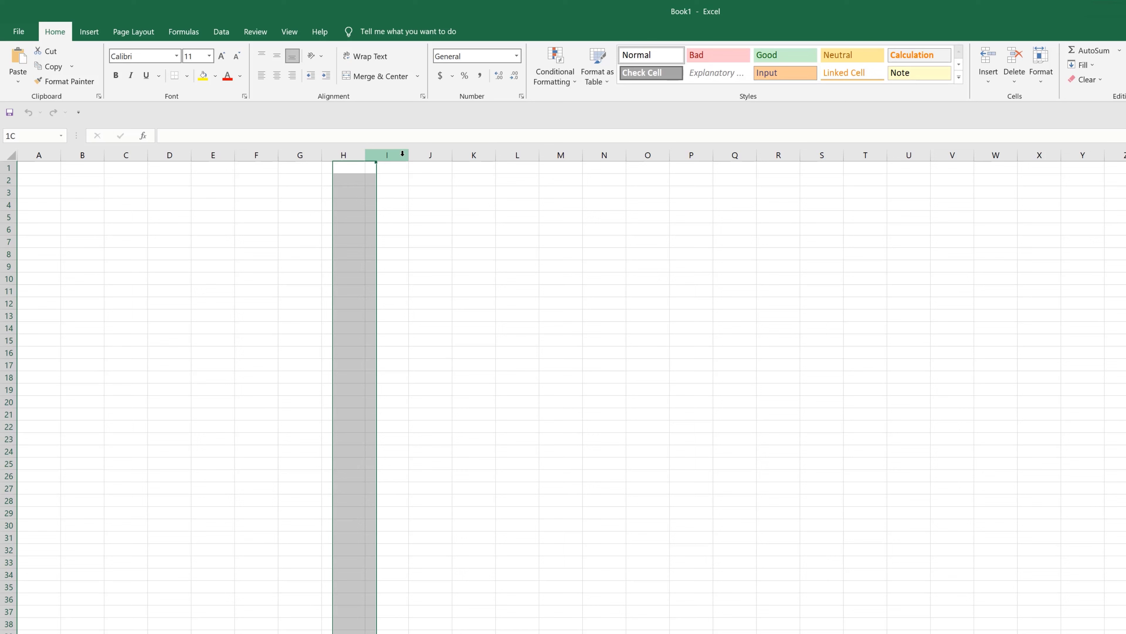
click(444, 155)
click(473, 155)
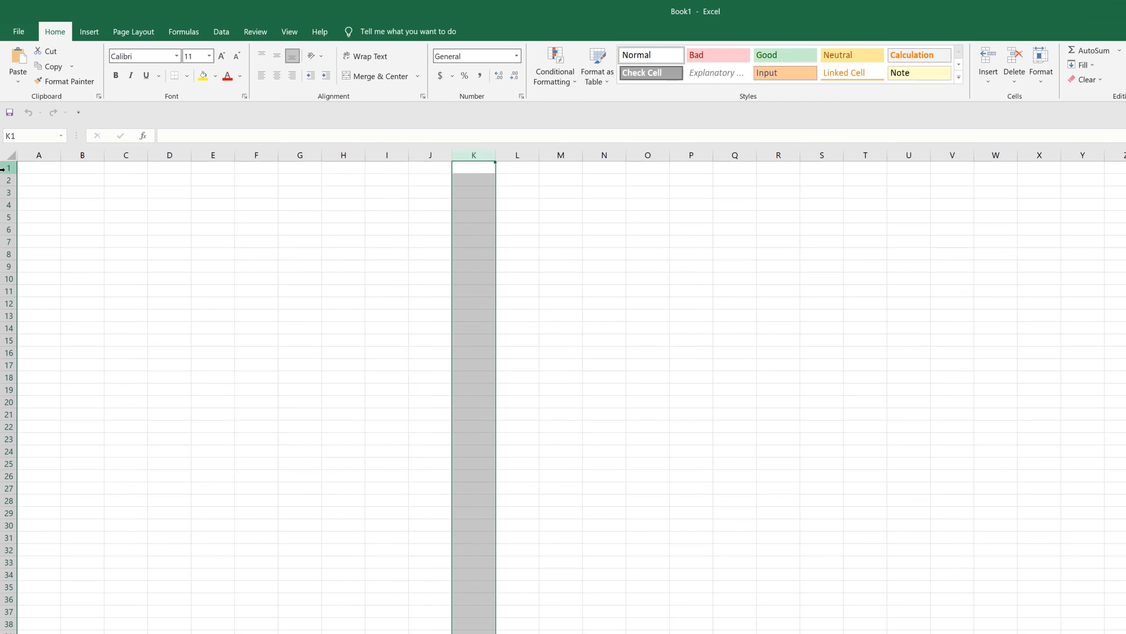
Look through the row numbers down the sheet and select the whole of row 12, then row 15
scroll(88, 444, down, 11)
scroll(62, 576, up, 11)
click(8, 304)
click(8, 340)
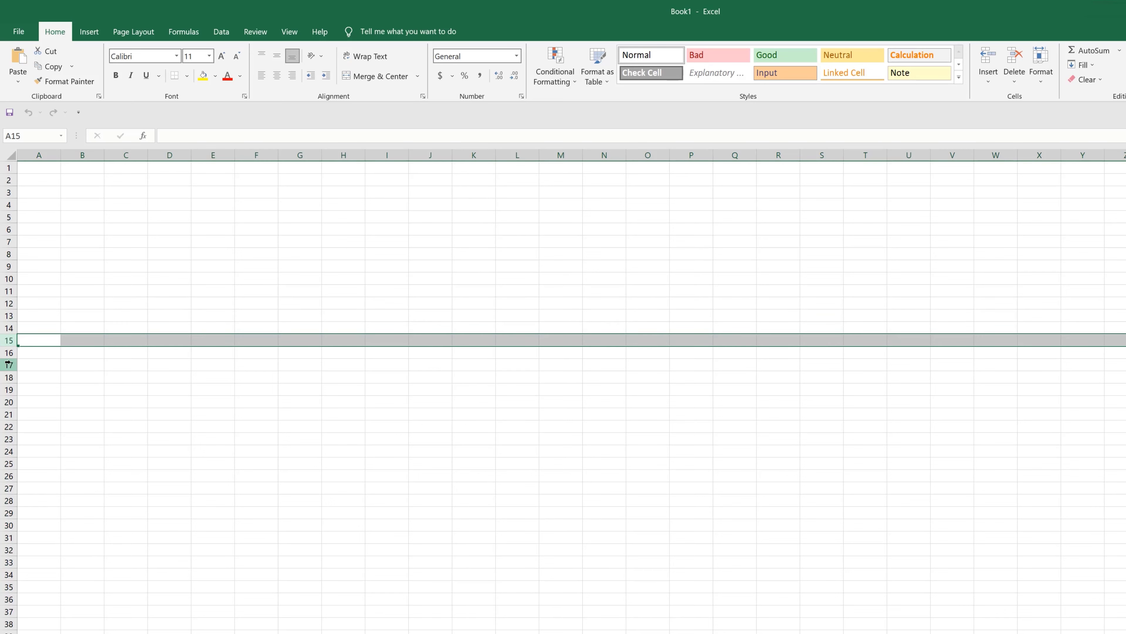
Examine the formula bar for cell G12 and the Name Box reference for cells F17, F13 and G17
click(300, 303)
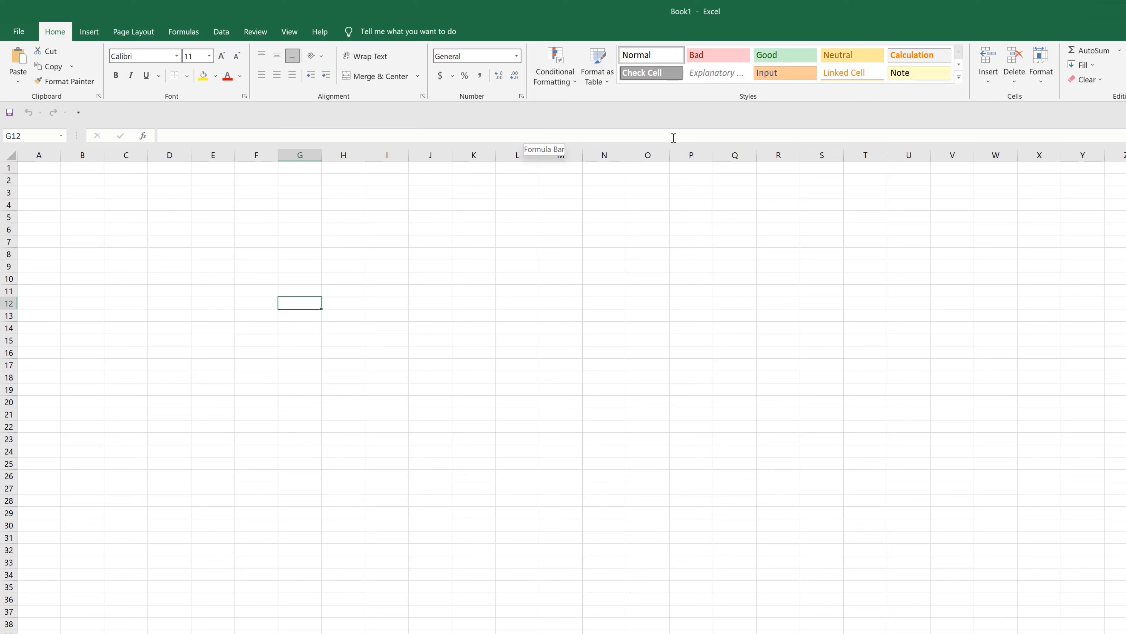
click(292, 133)
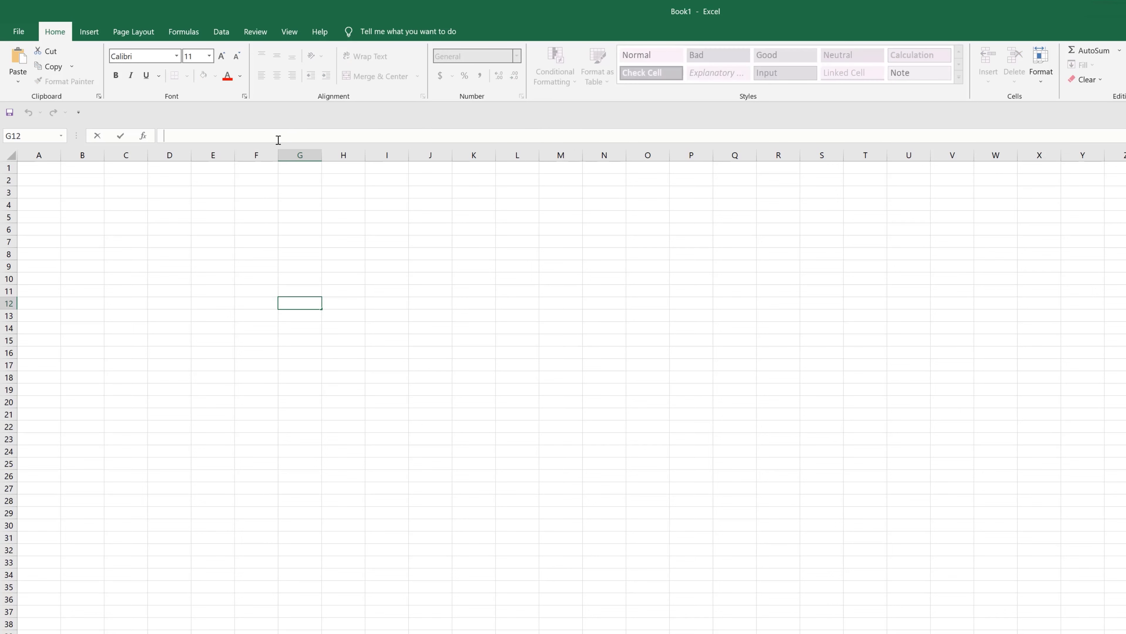
click(262, 364)
click(22, 134)
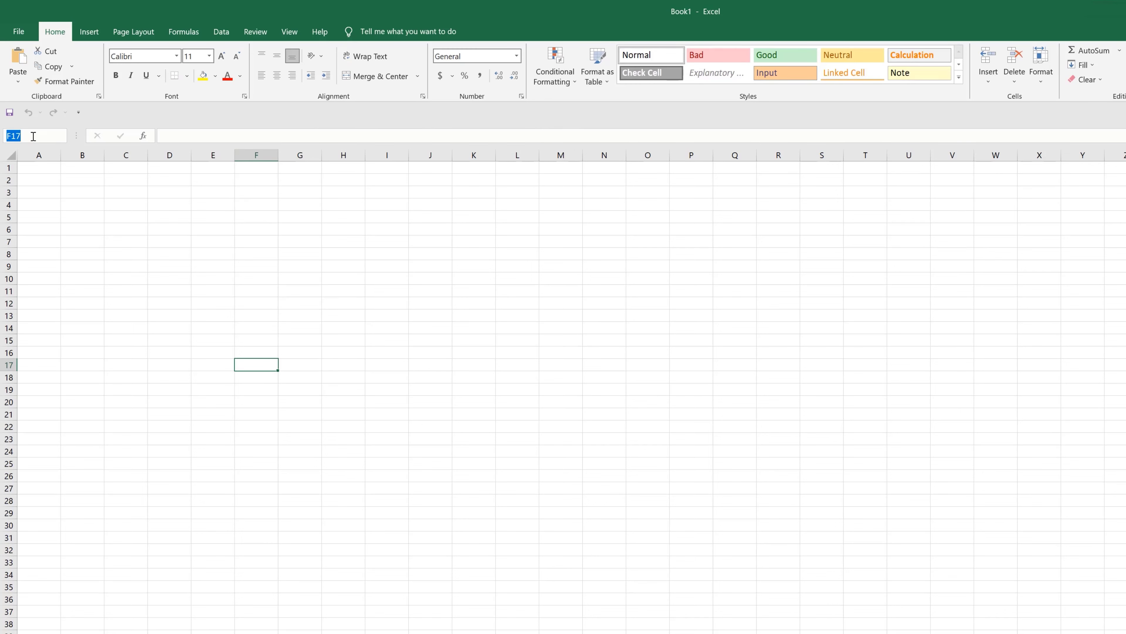
click(252, 315)
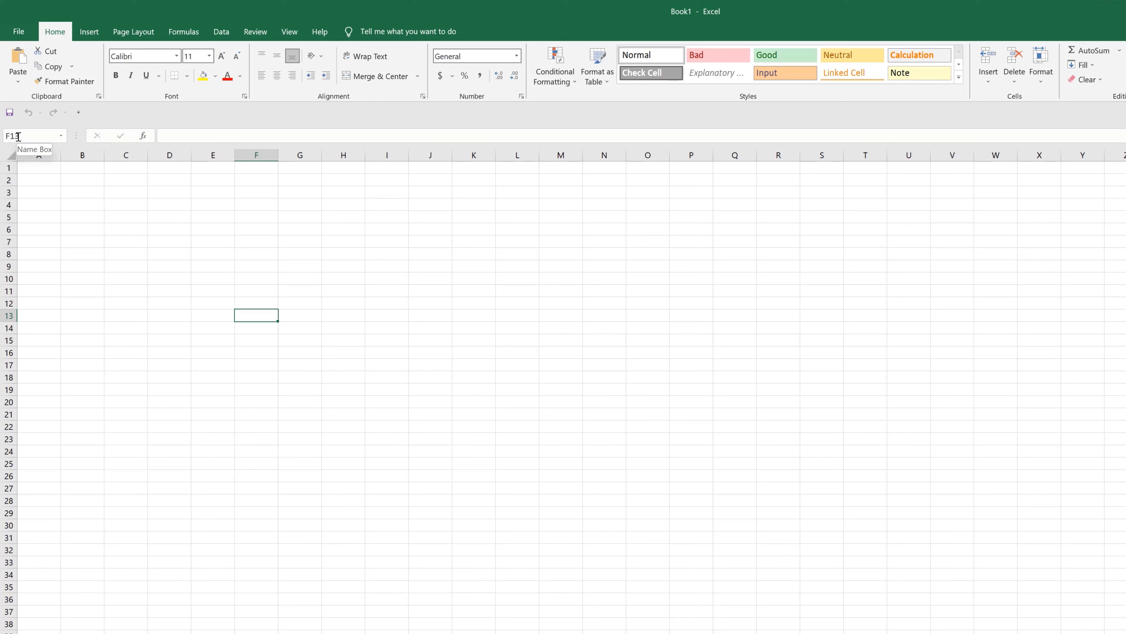
click(284, 365)
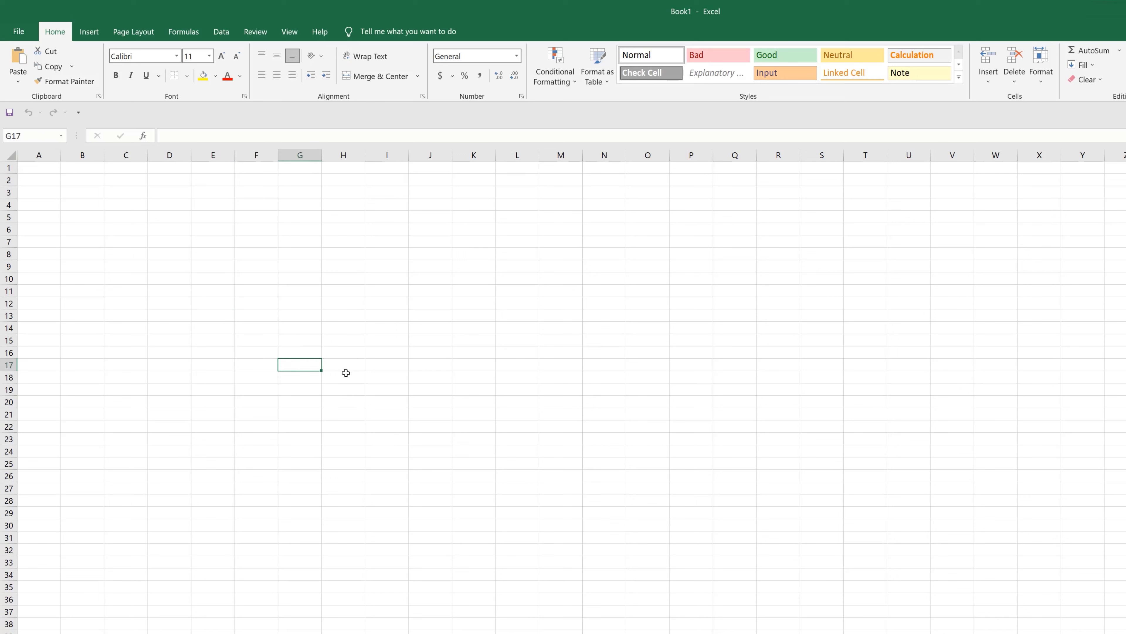
Review column F, row 9 and cells G15 and F15 together with the formula bar and the Name Box
click(252, 156)
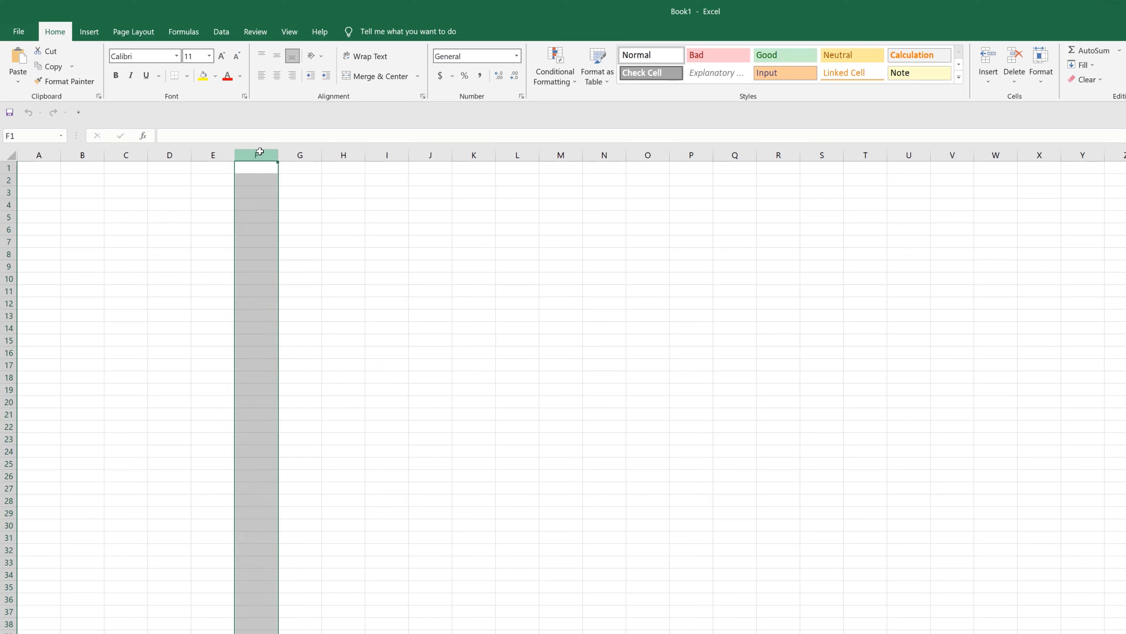
click(7, 268)
click(282, 336)
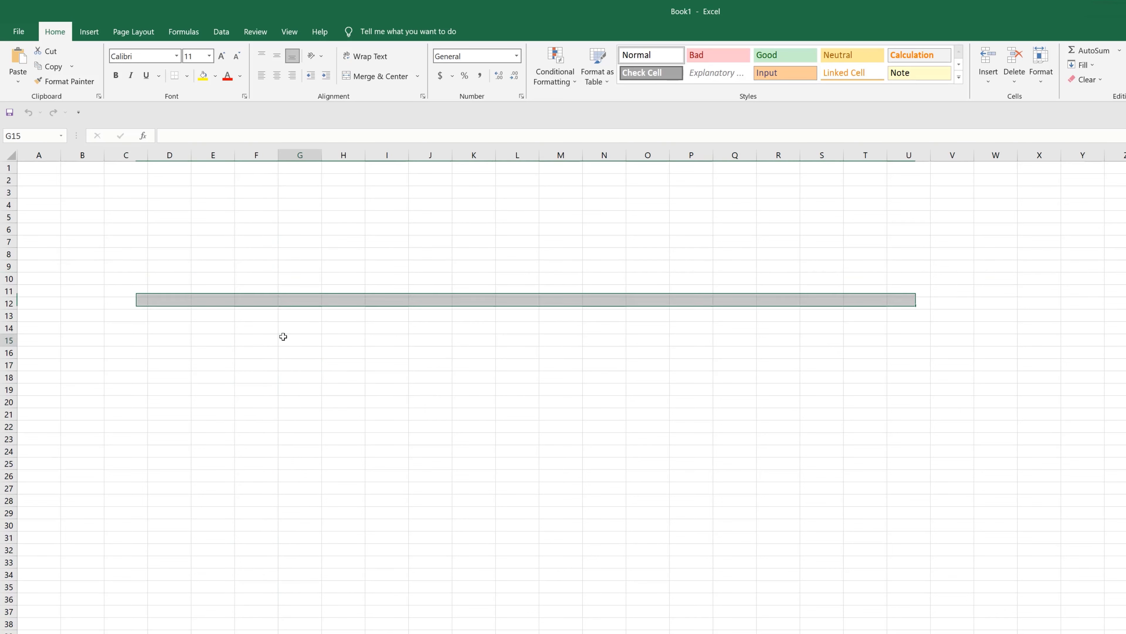
click(193, 137)
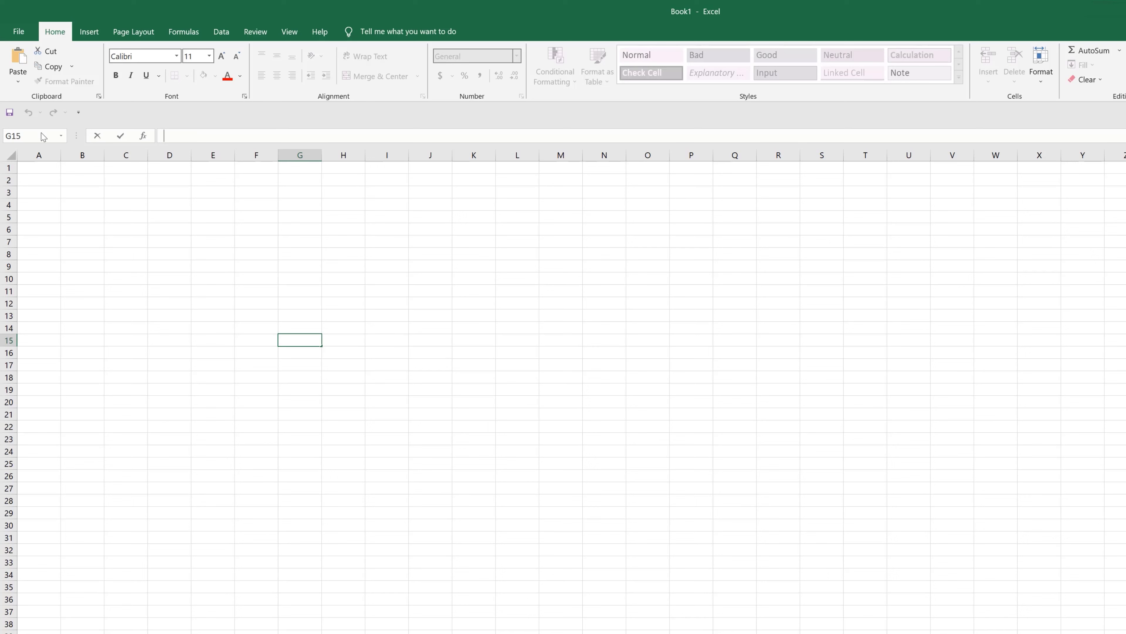
click(235, 336)
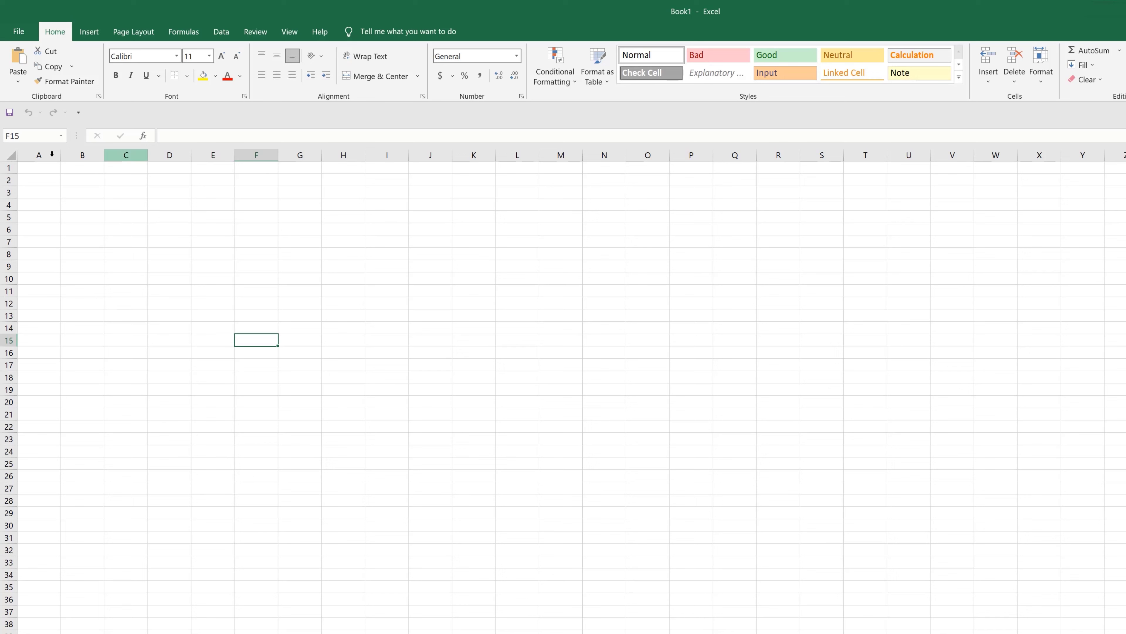
click(21, 138)
click(248, 139)
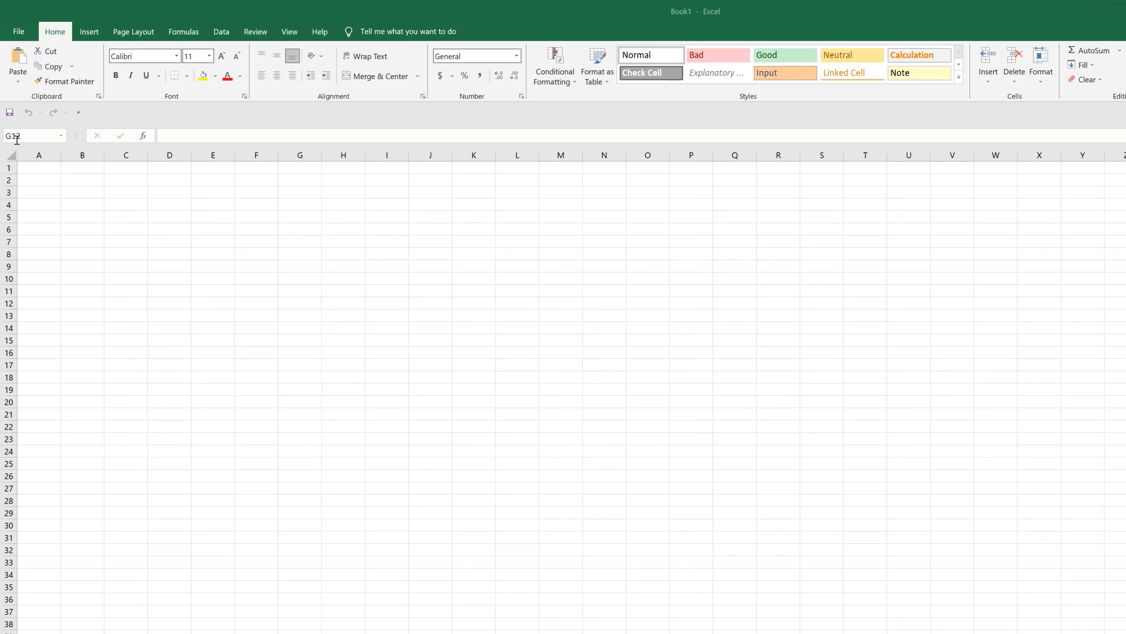
Select cells G14, E9 and L23 in turn and compare each Name Box reference with its column letter and row number
click(294, 330)
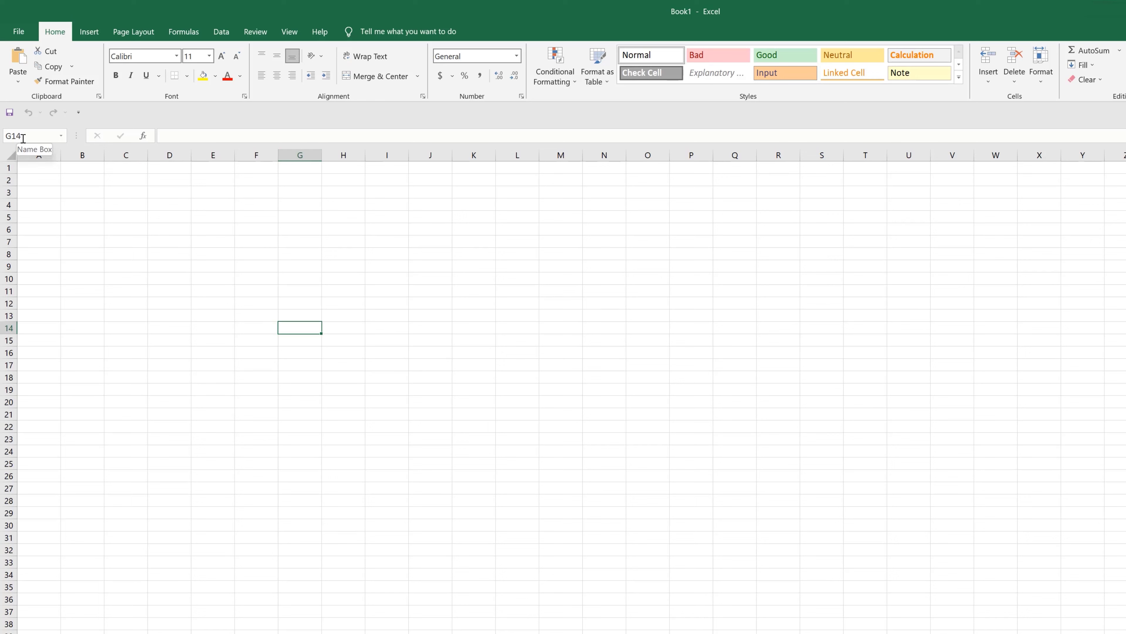
click(207, 267)
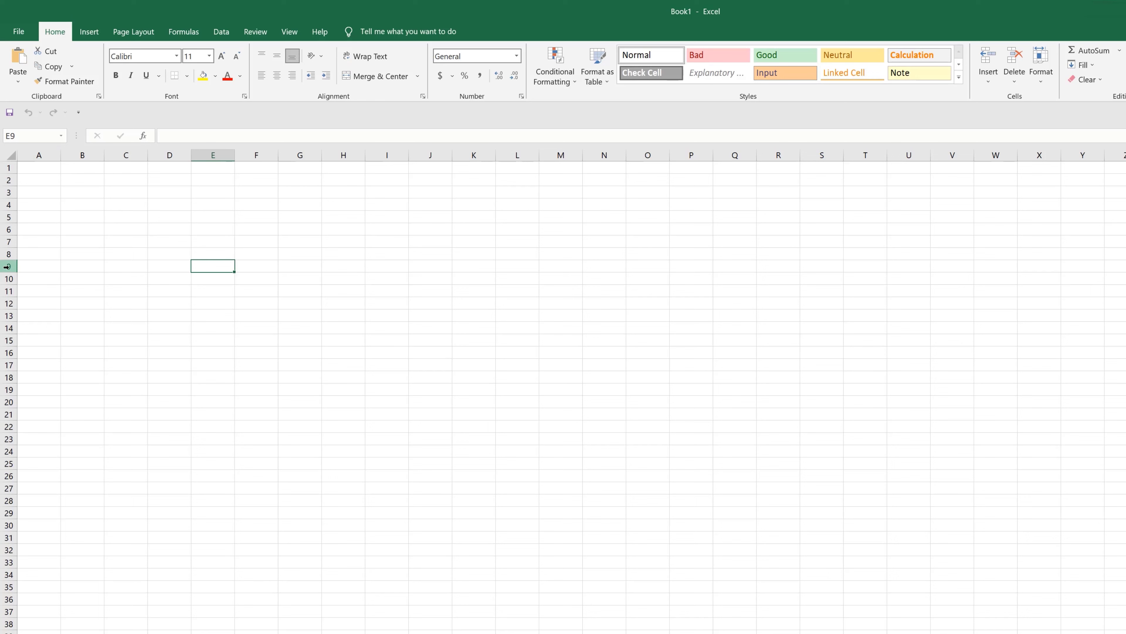
click(511, 439)
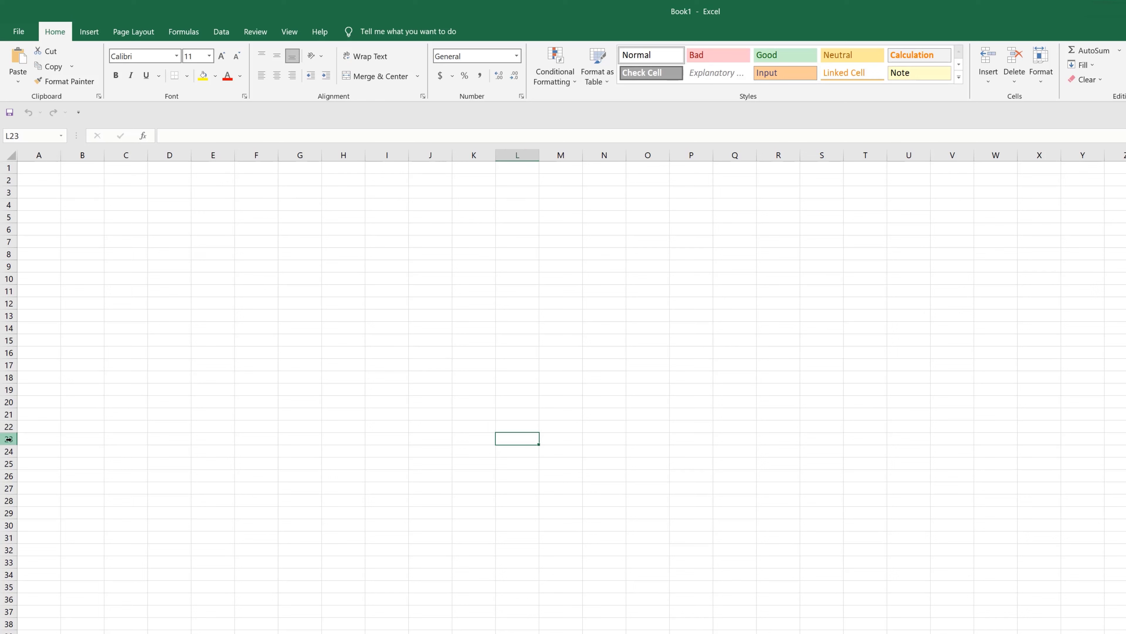
Select scattered cells across the sheet, including H15, Q8, G21, E13, Z17 and D20, and check how each one is referenced
click(338, 336)
click(740, 258)
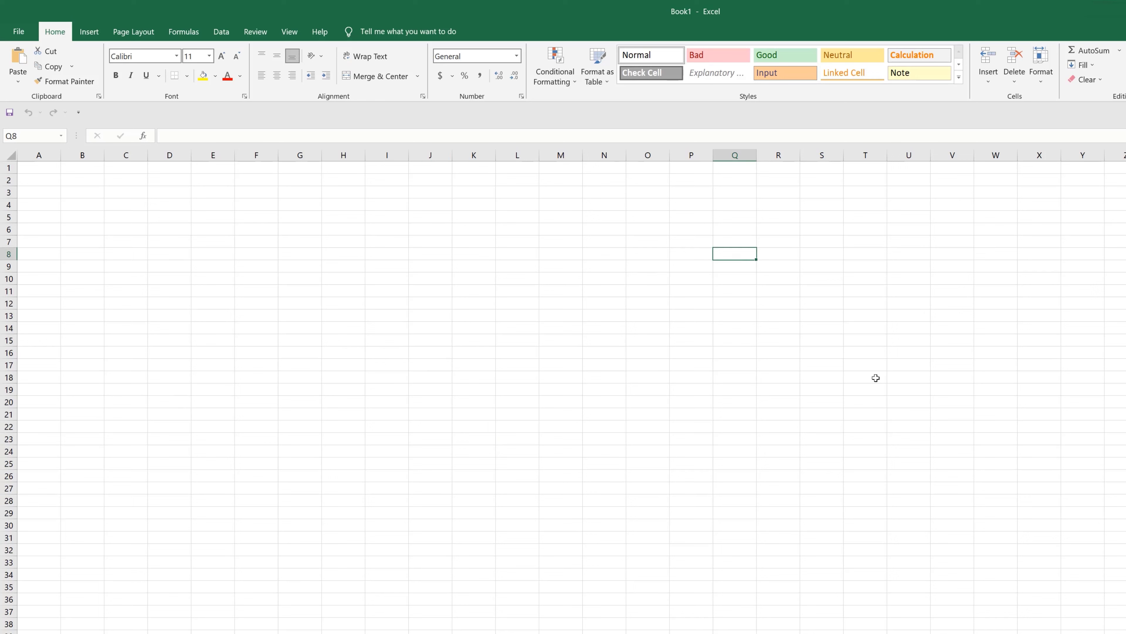
click(944, 446)
click(729, 501)
click(299, 415)
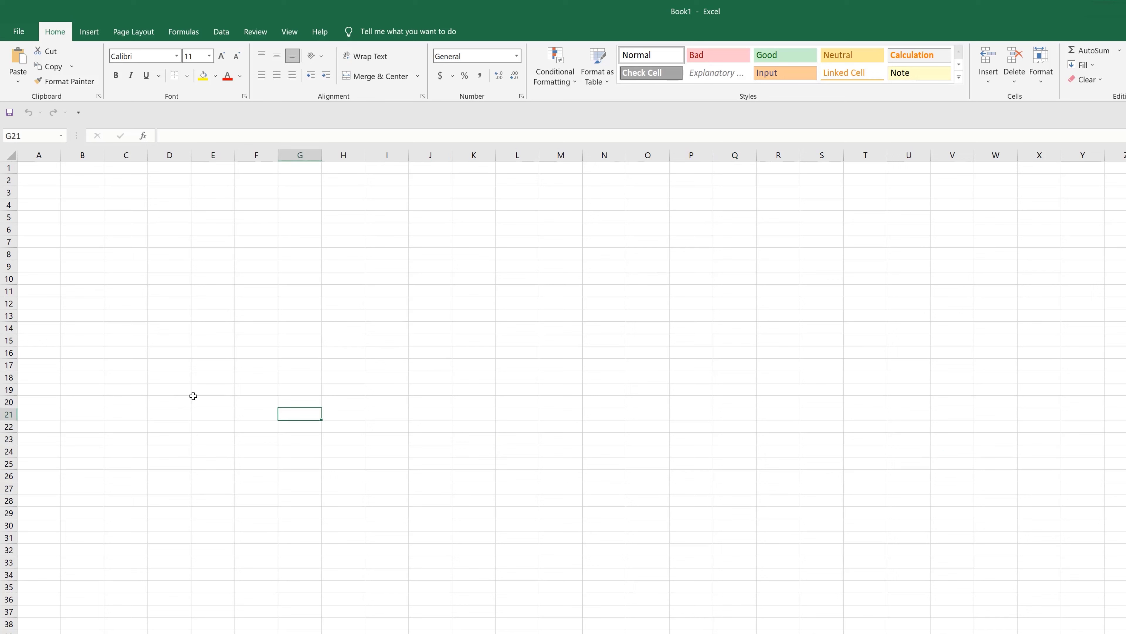
click(209, 395)
click(211, 376)
click(208, 315)
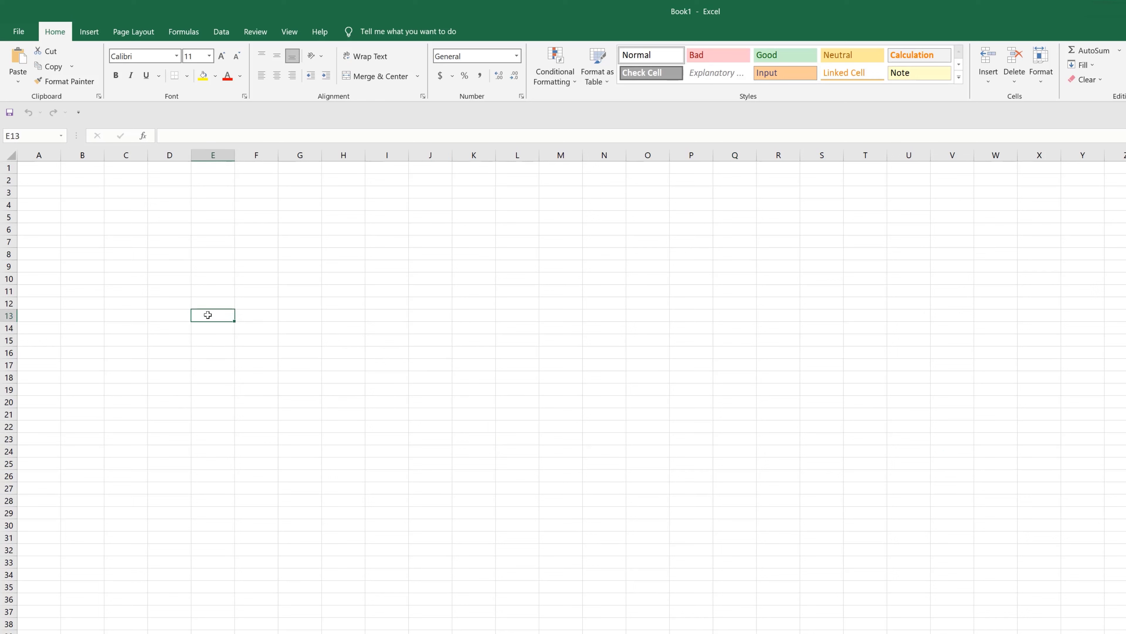
click(1115, 364)
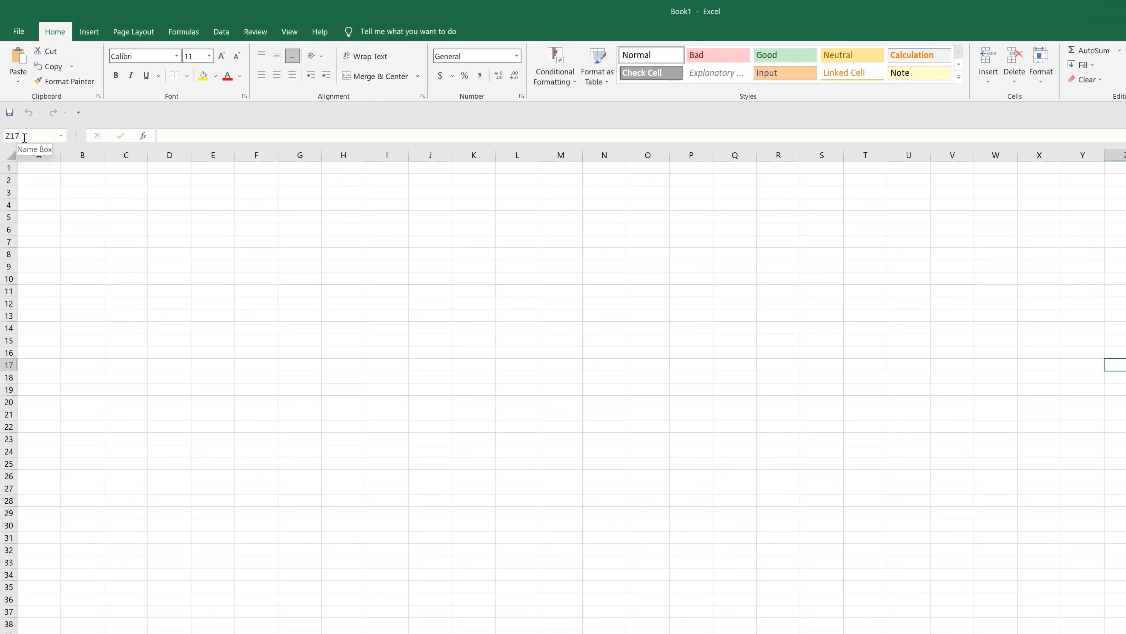
click(158, 400)
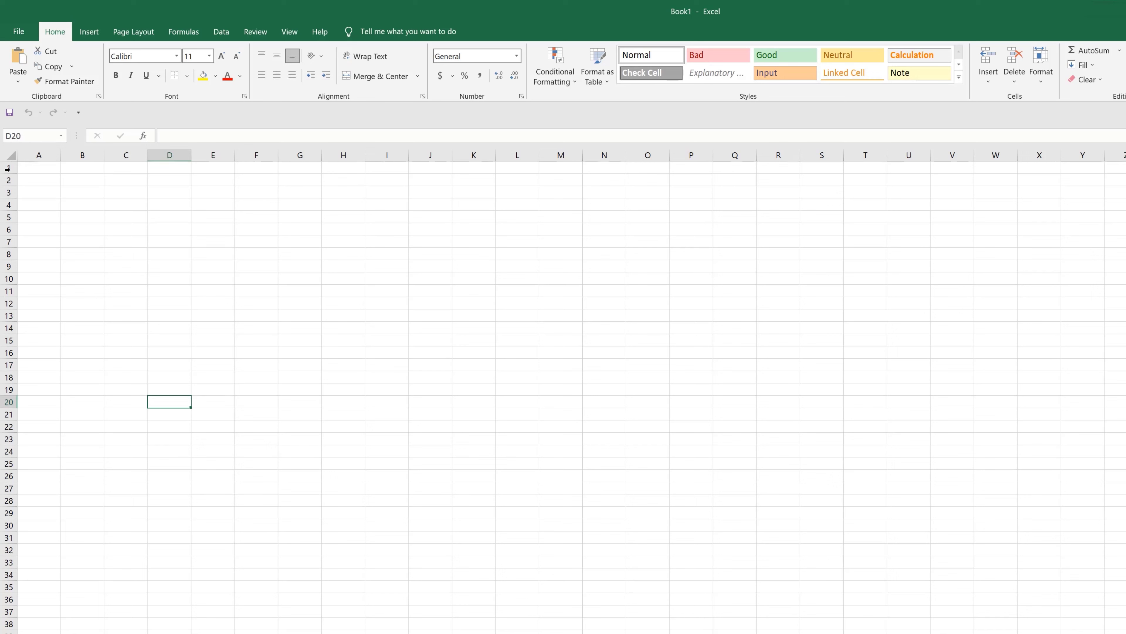
Go to cell C150 and to cell Z100 by entering their references in the Name Box
click(30, 136)
text(c150)
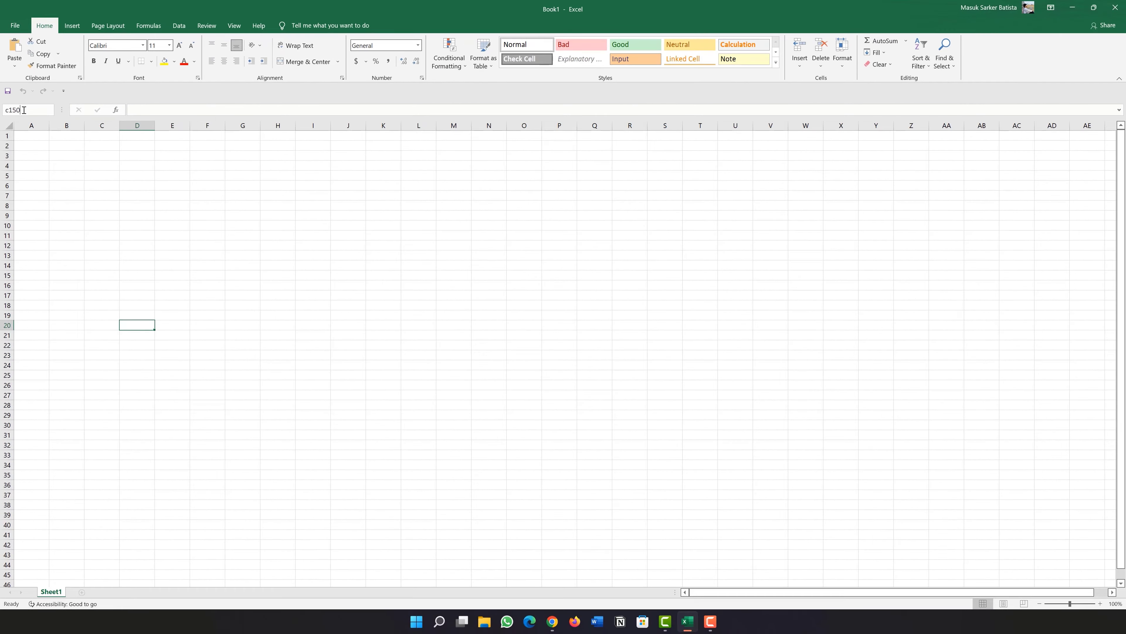
key(Return)
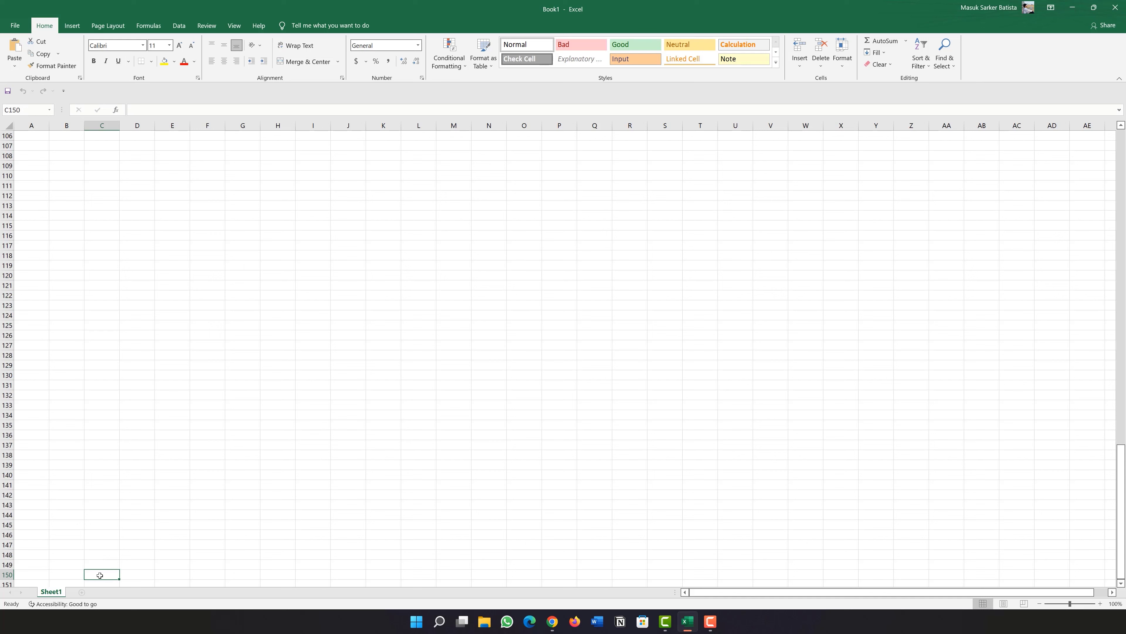
click(33, 110)
text(z100)
key(Return)
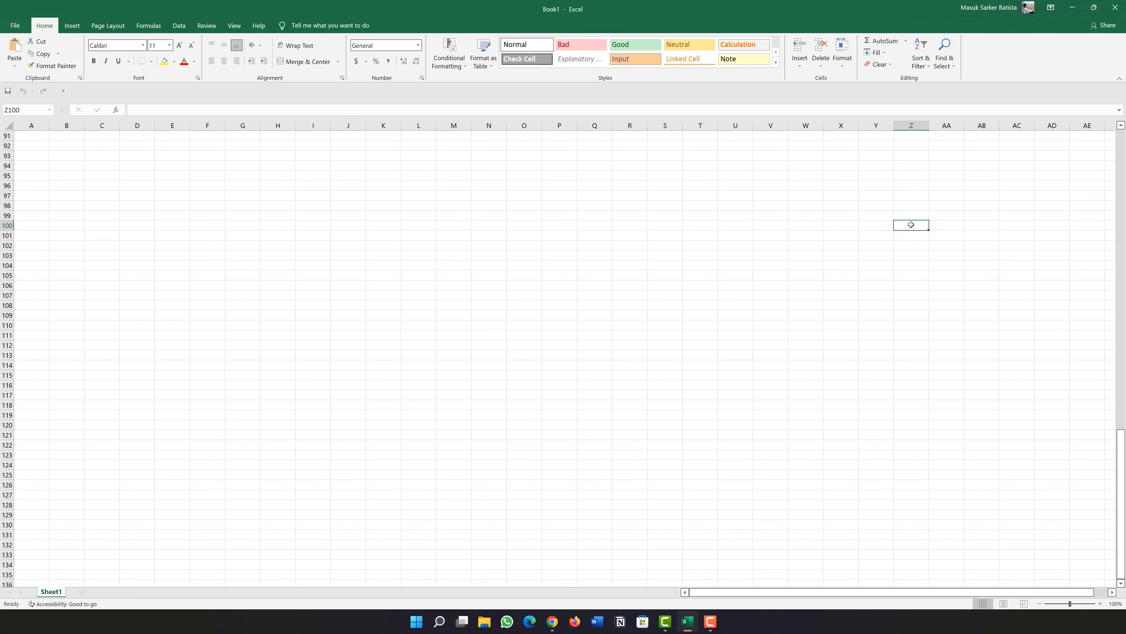
Select cell M111 and another cell, and highlight a large block of cells to view the grid
click(468, 333)
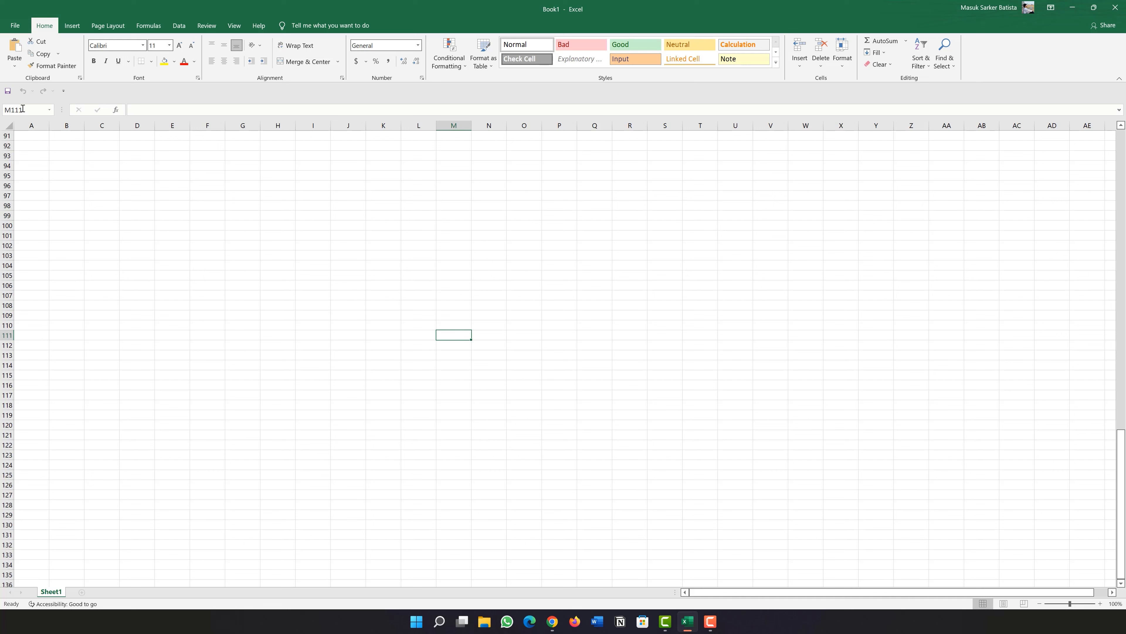
click(282, 356)
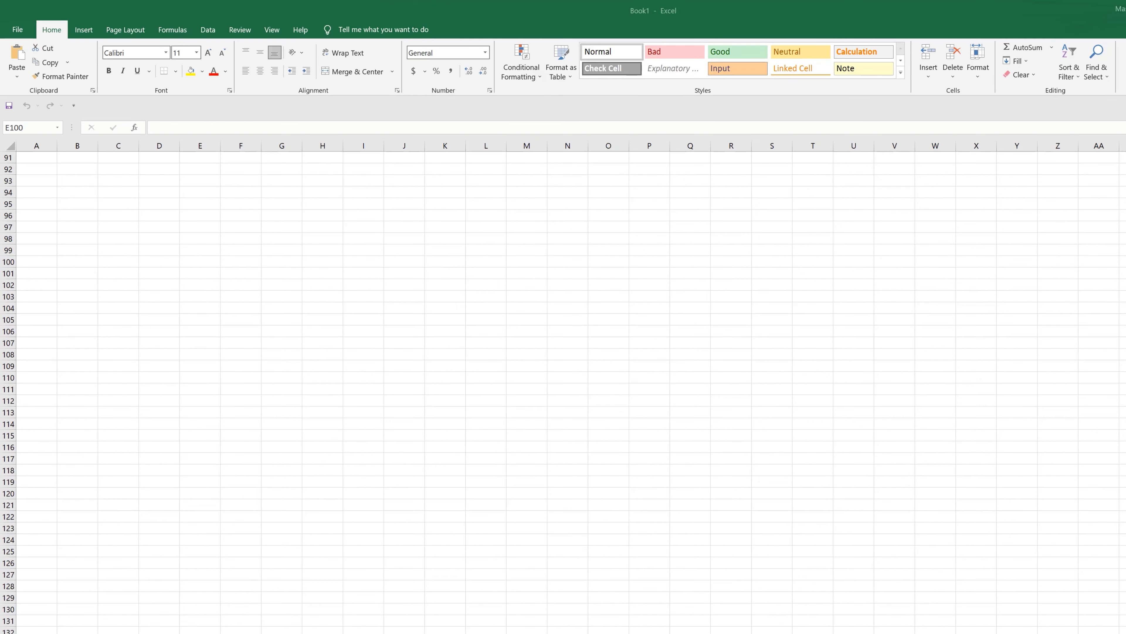
scroll(77, 215, up, 5)
drag(77, 215, 992, 554)
Starting from cell G84, jump to the sheet's last column and to its last row
click(275, 247)
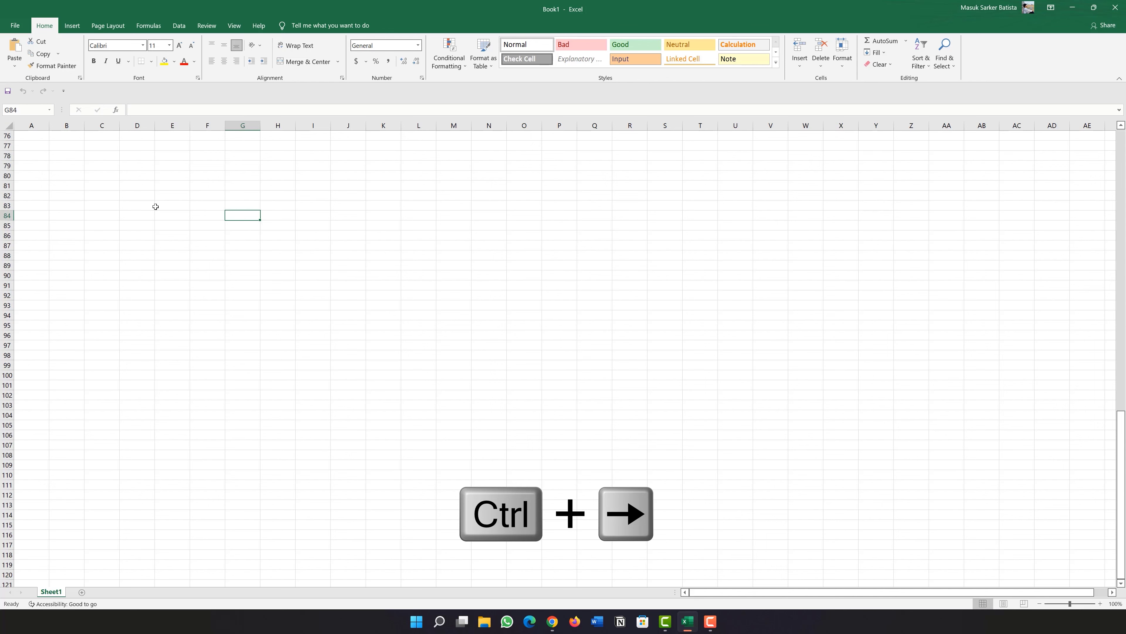
key(ctrl+Right)
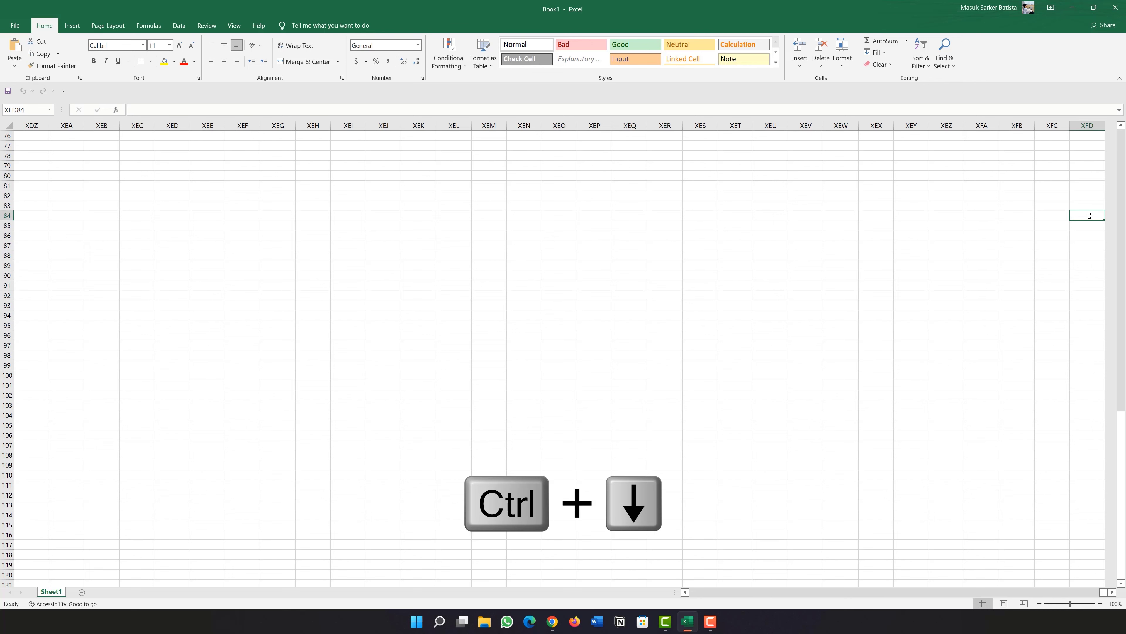
key(ctrl+Down)
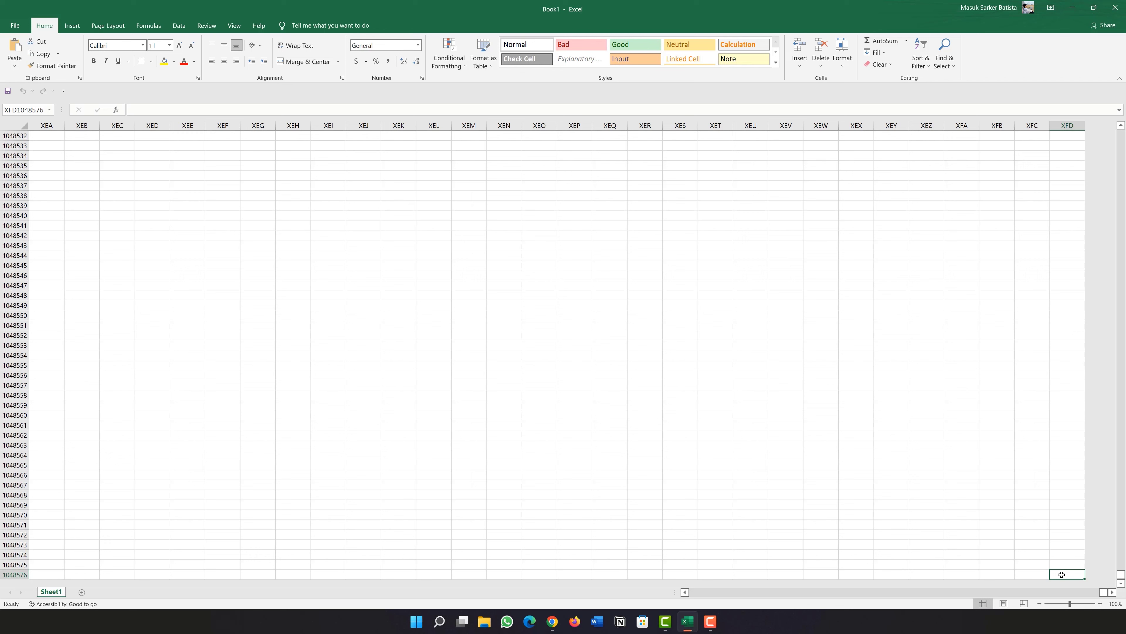
Jump back to the sheet's first row and first column, and check the reference of cell A1 in the Name Box
key(ctrl+Up)
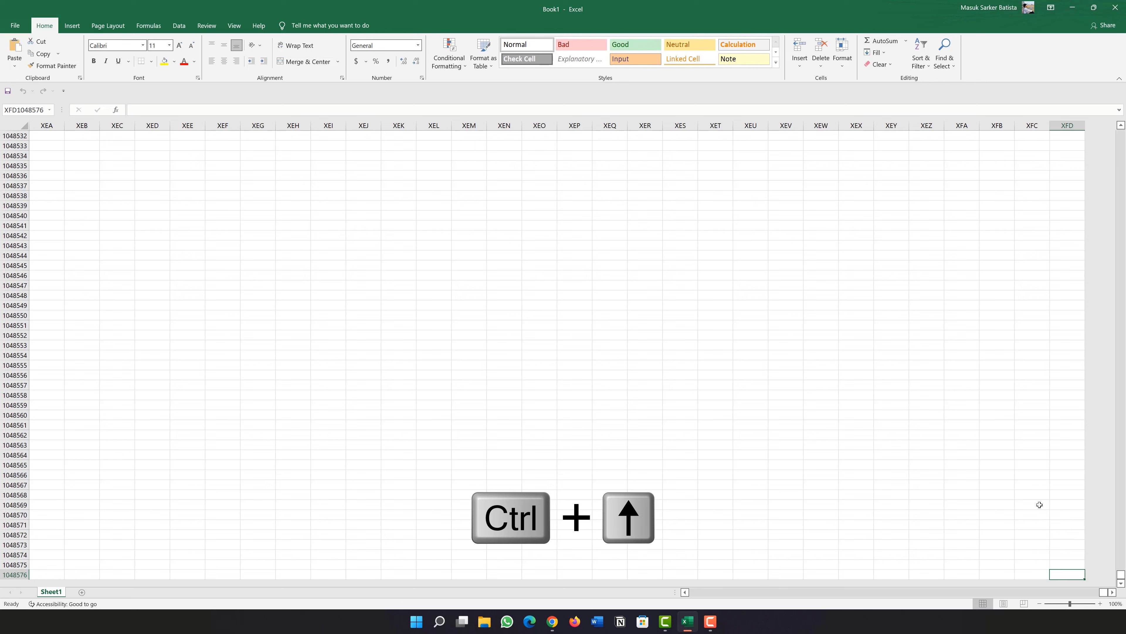
key(ctrl+Up)
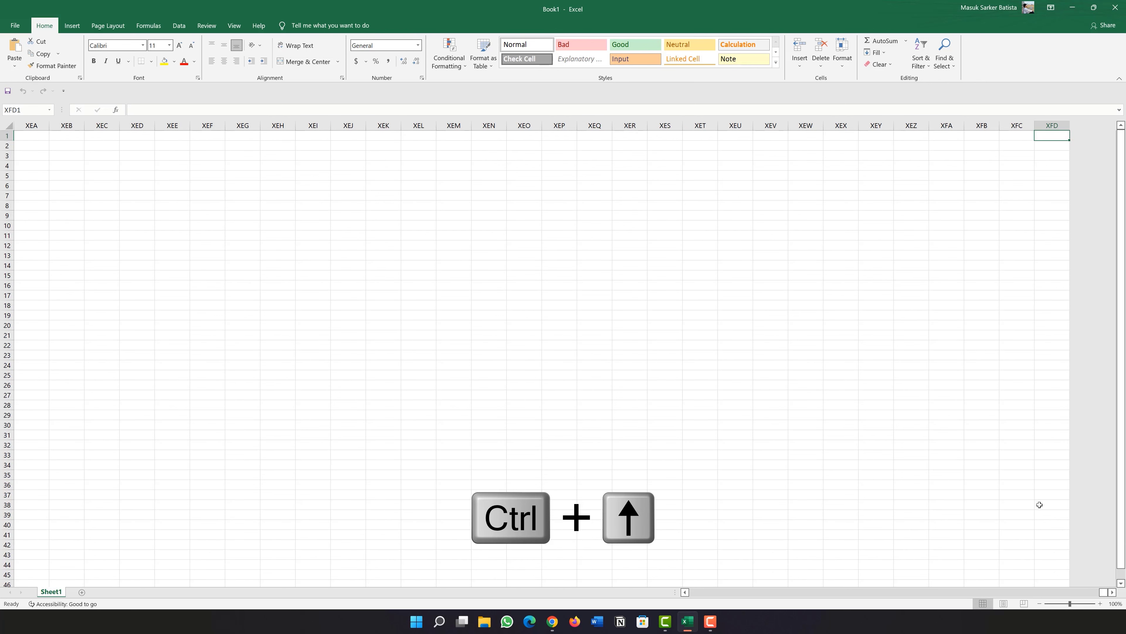
key(ctrl+Left)
key(ctrl+Left)
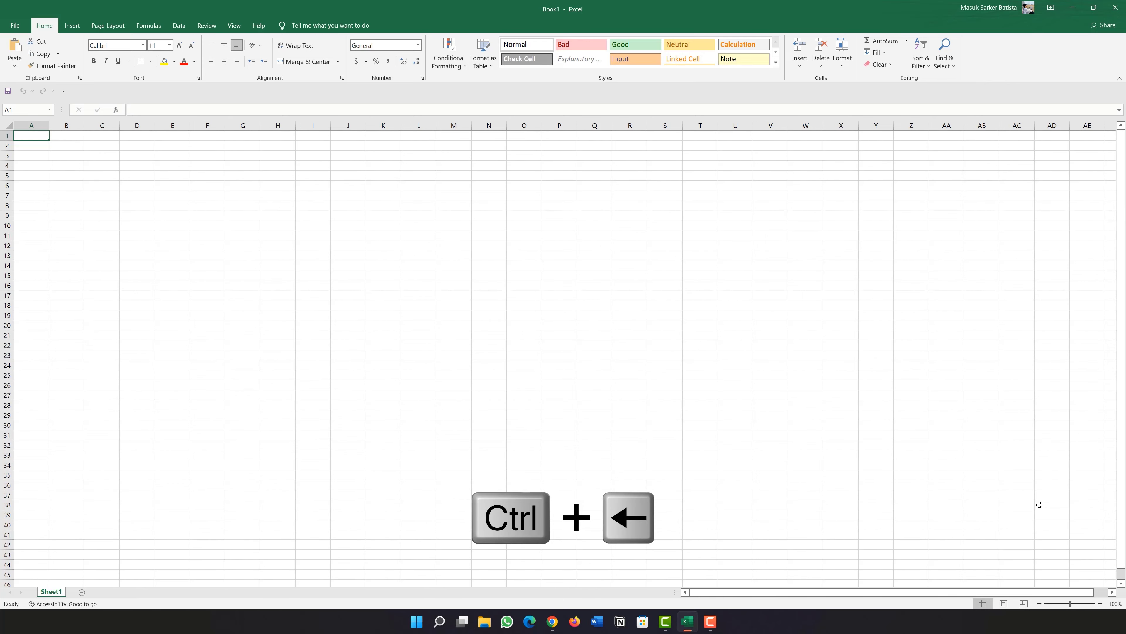
click(23, 108)
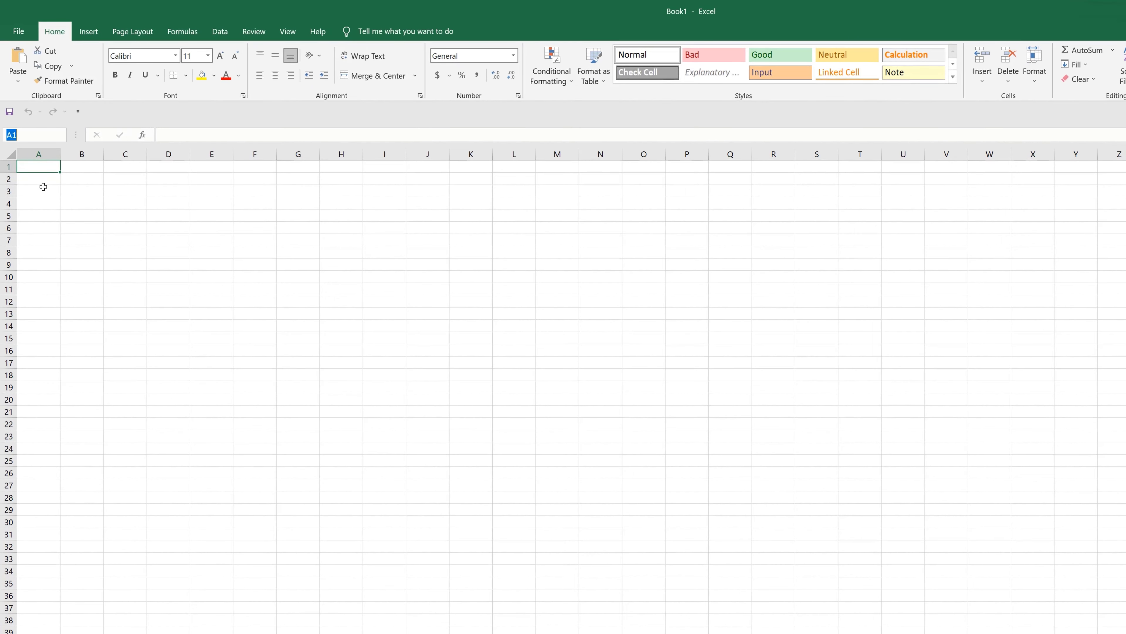
Enter three people's first names in cells A6, A7 and A8
drag(51, 174, 50, 195)
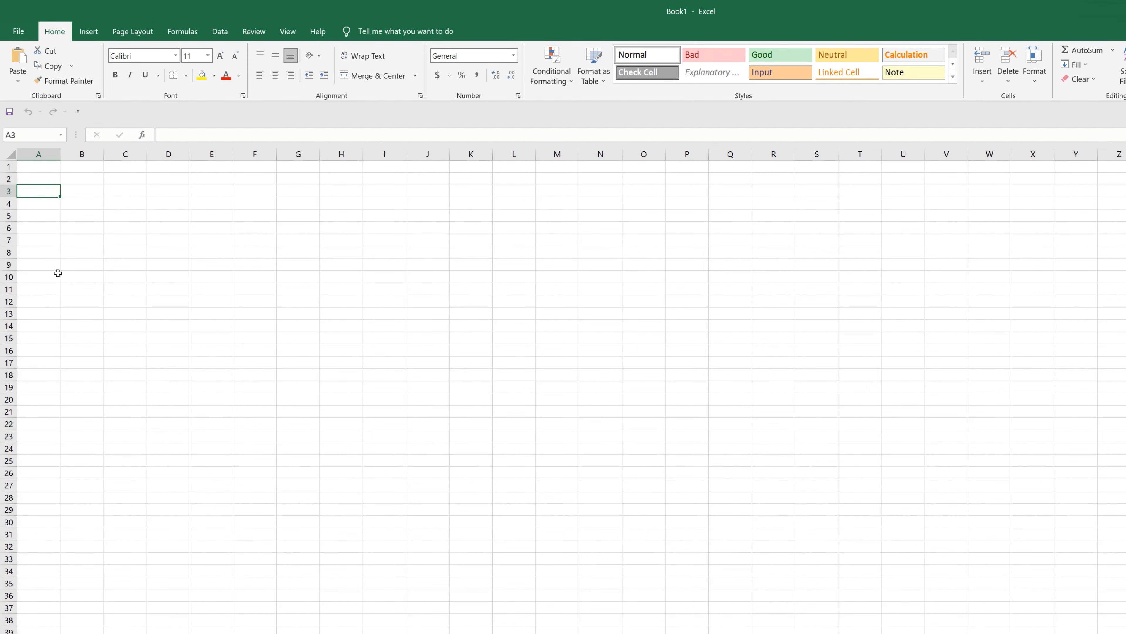
double_click(34, 228)
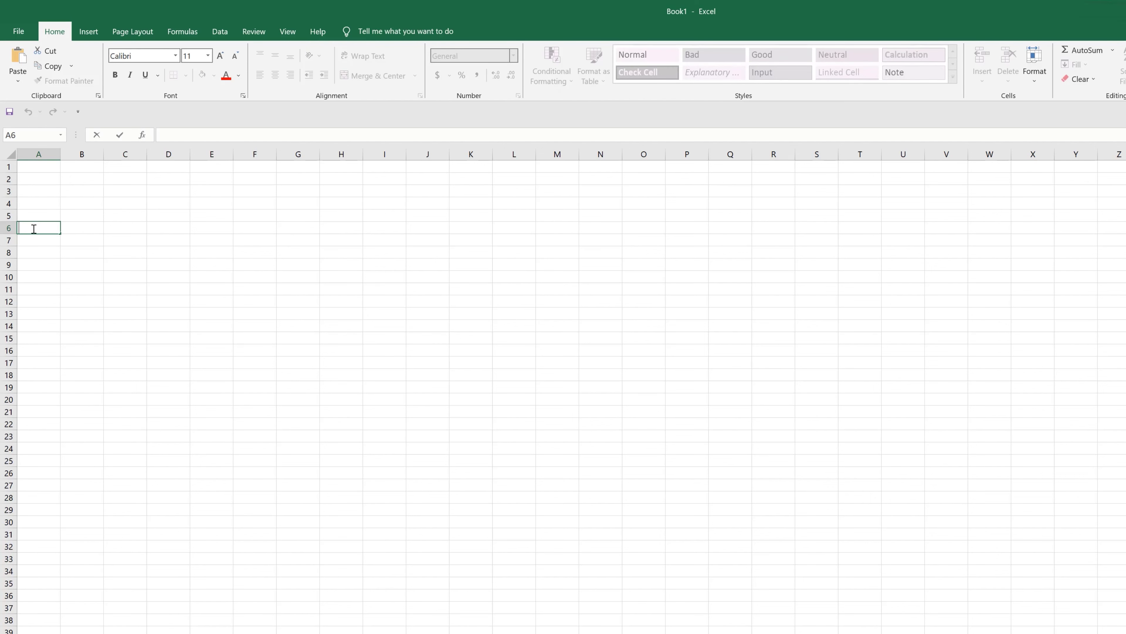
text(Masuk)
double_click(38, 243)
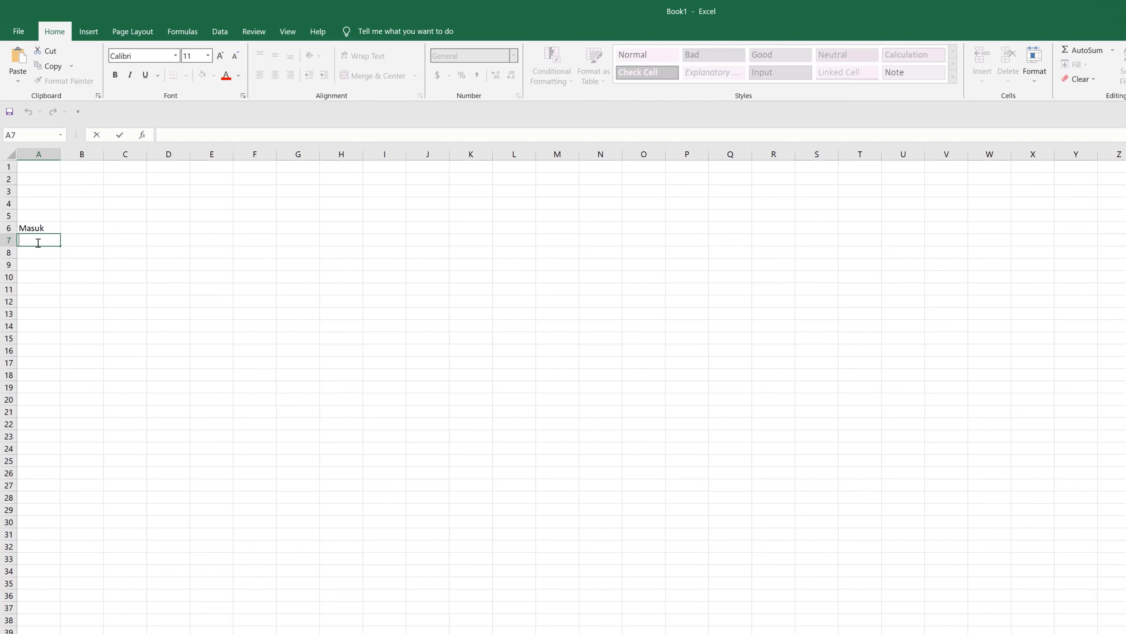
text(Shamim)
double_click(45, 256)
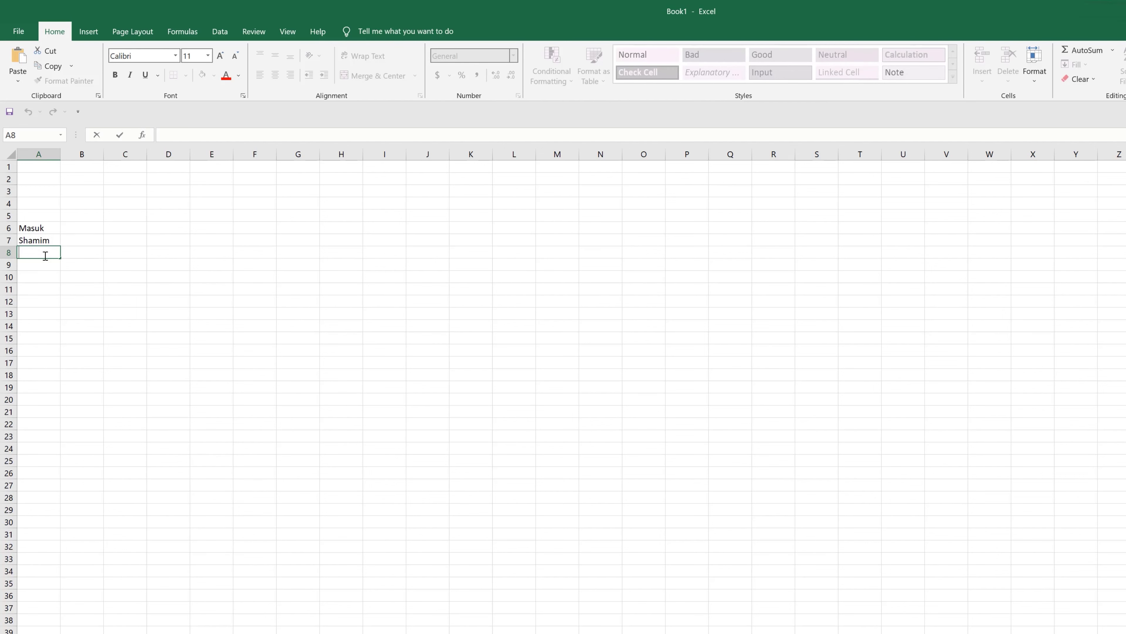
text(Habib)
Enter 25 in cell B6 and 10 in cell B7 beside the first two names
click(83, 227)
double_click(84, 227)
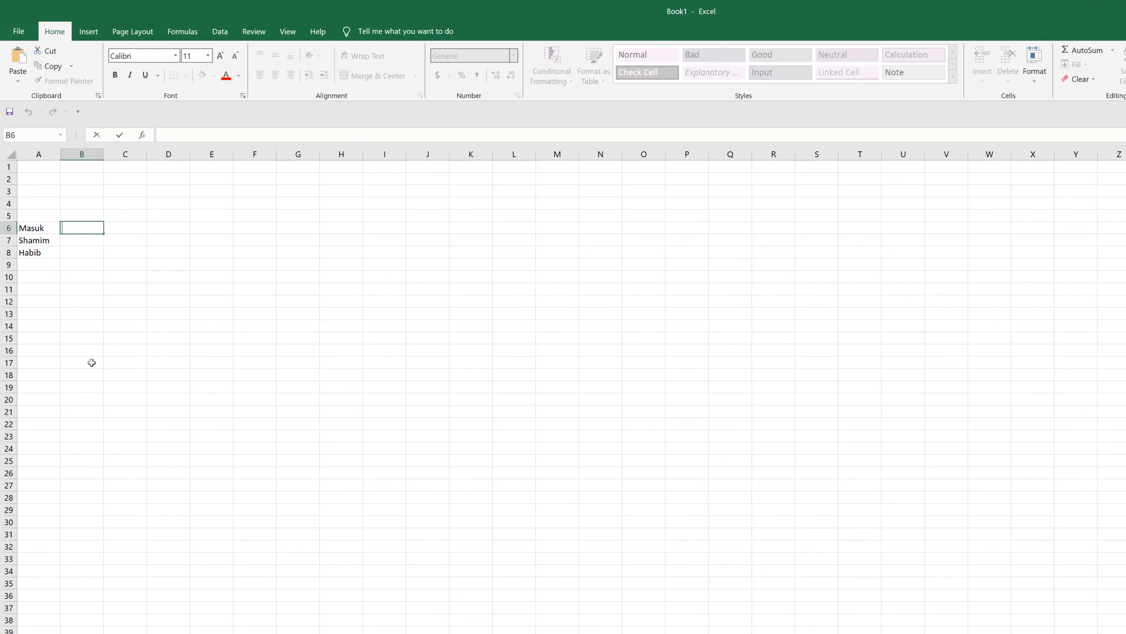
text(25)
click(83, 240)
text(10)
click(90, 252)
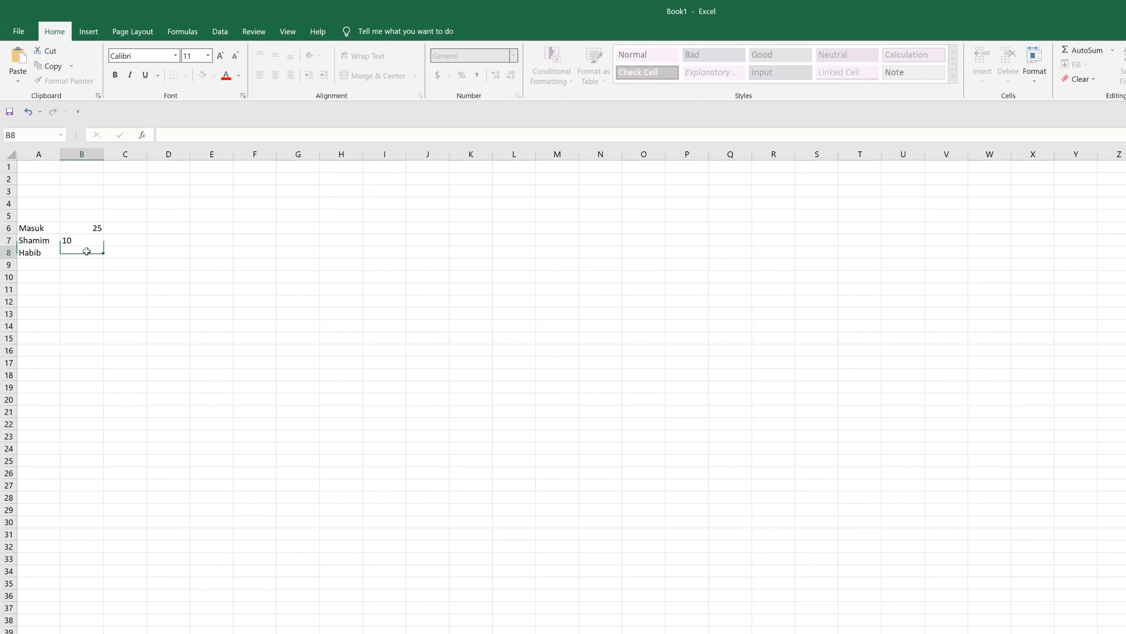
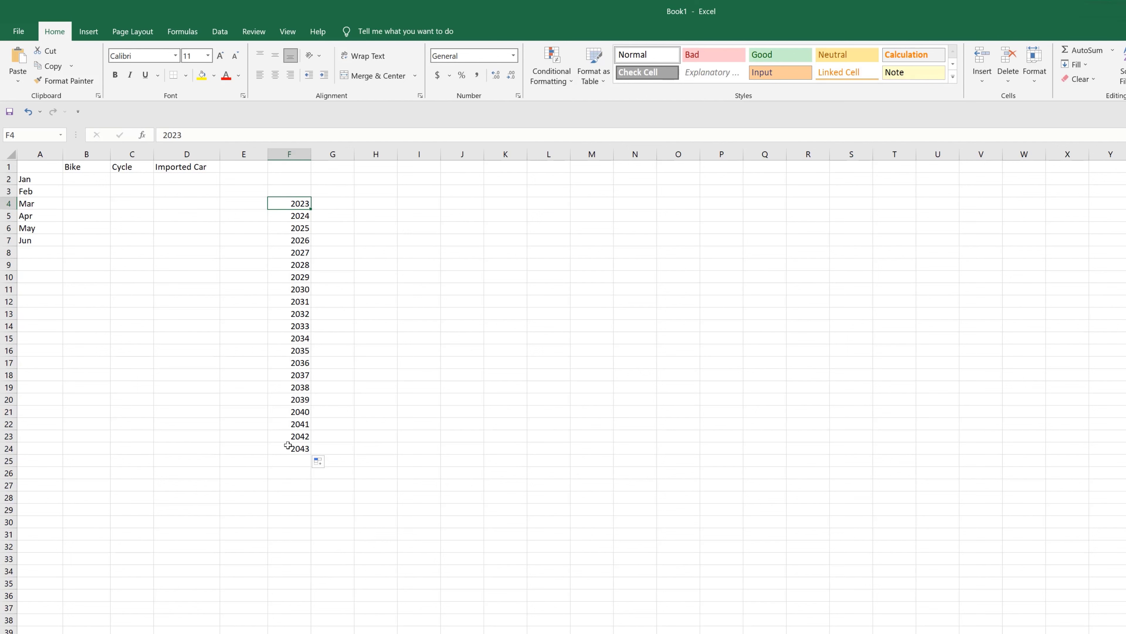
Enter 1 in H4 and 2 in H5, and autofill the number series down to H36
click(287, 446)
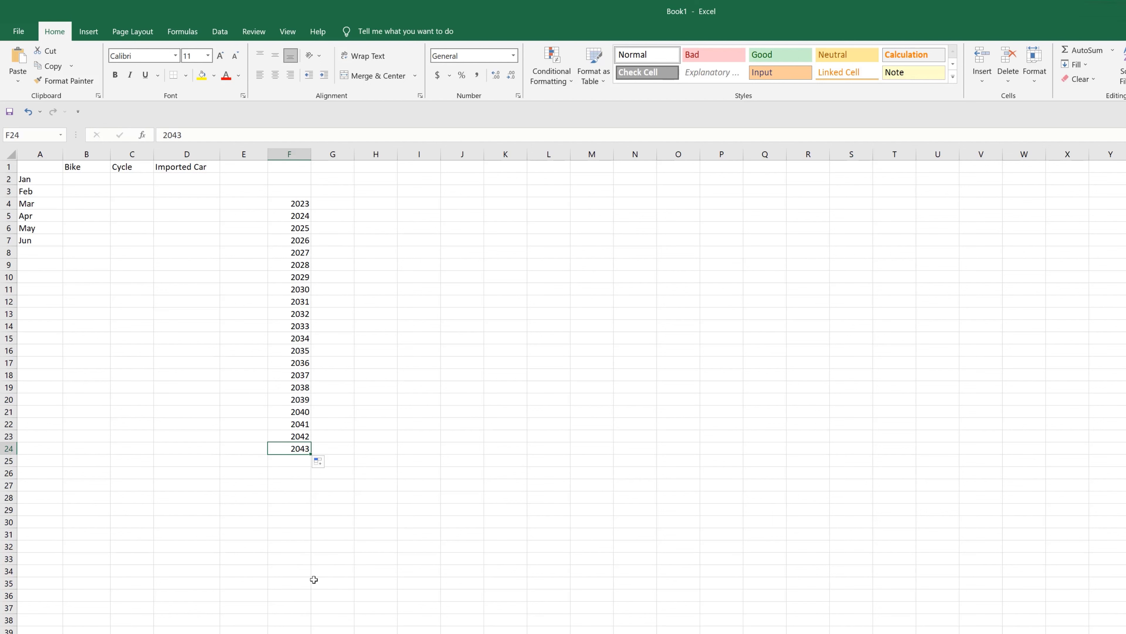
double_click(386, 203)
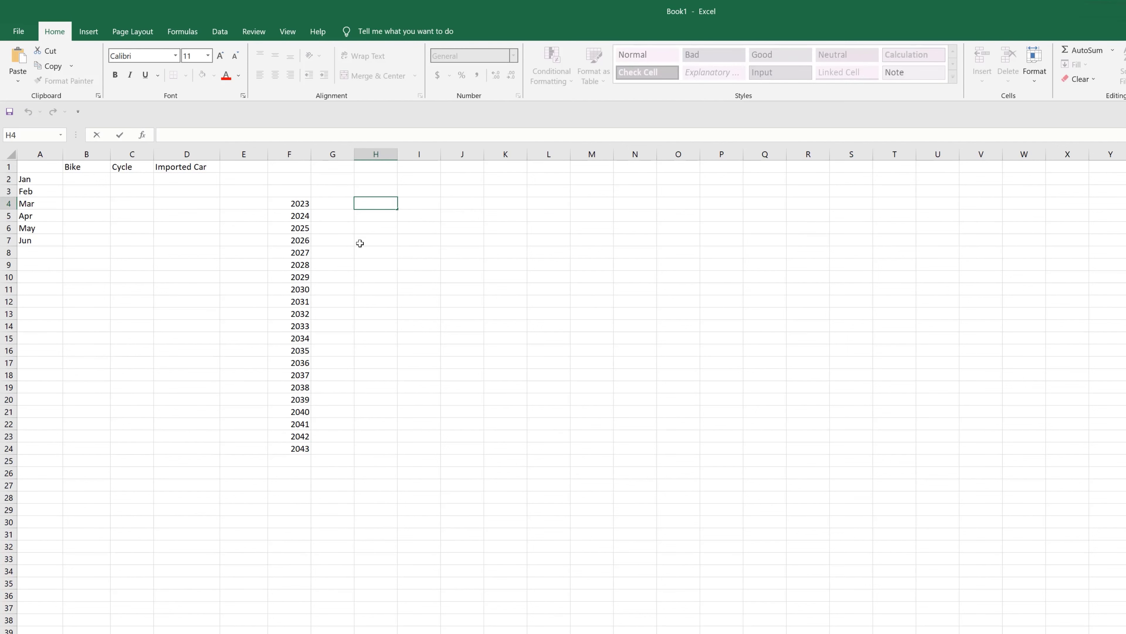
key(Return)
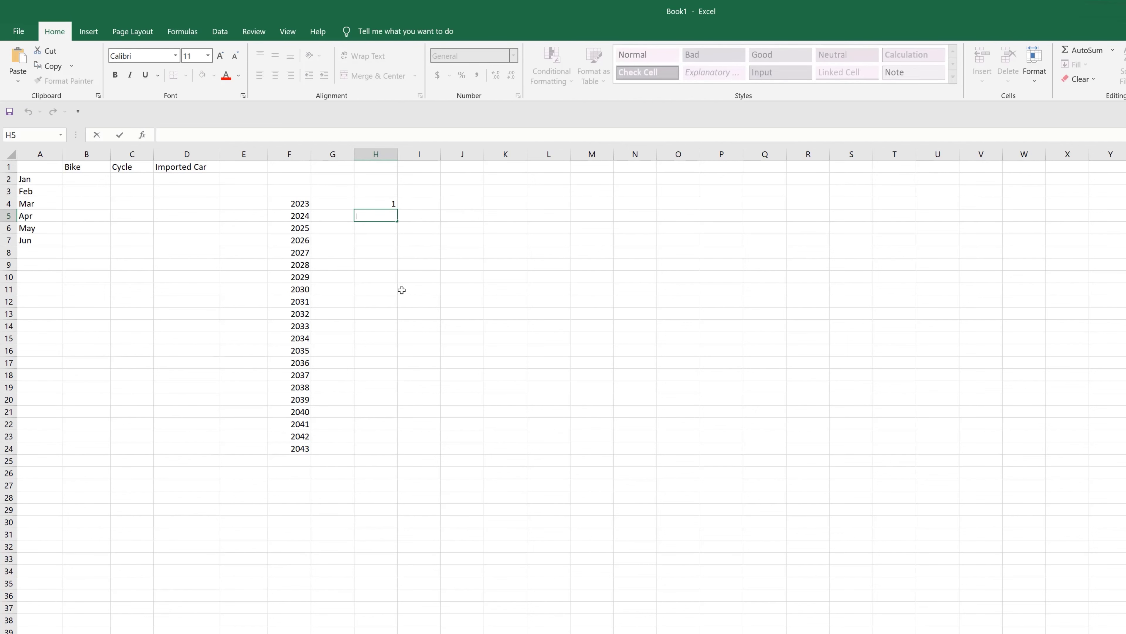
key(Return)
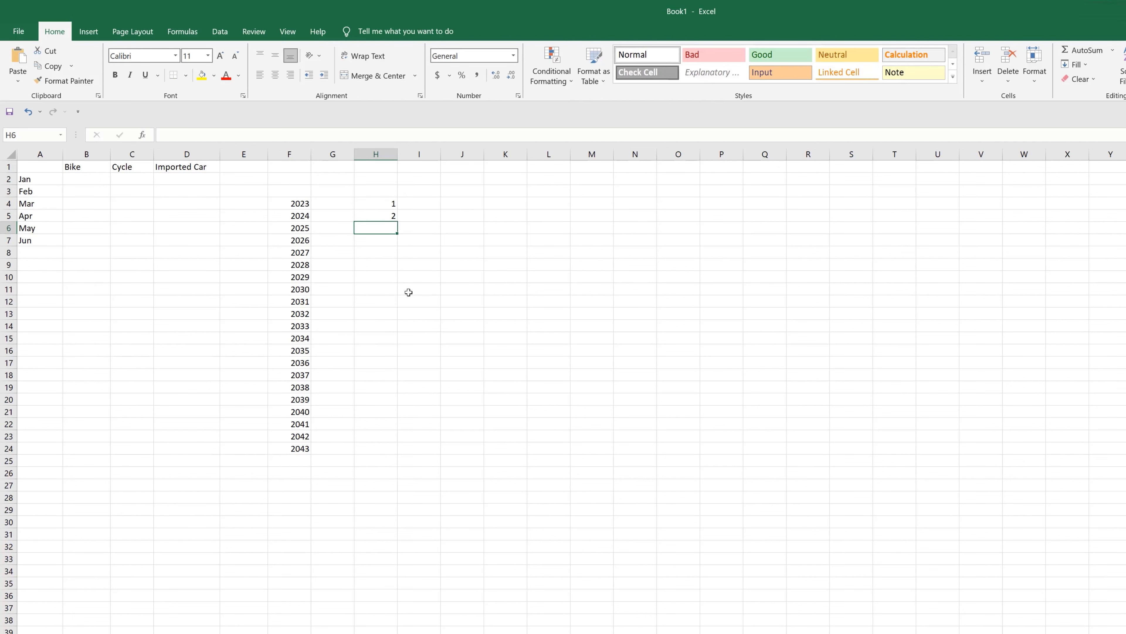
drag(379, 203, 384, 217)
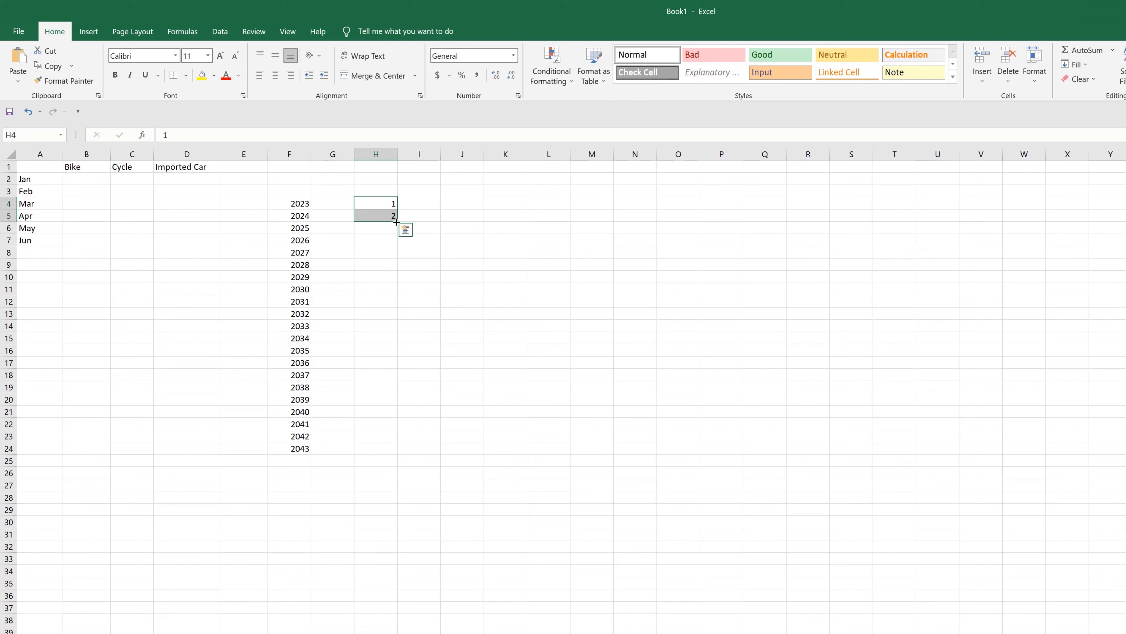
drag(396, 222, 405, 596)
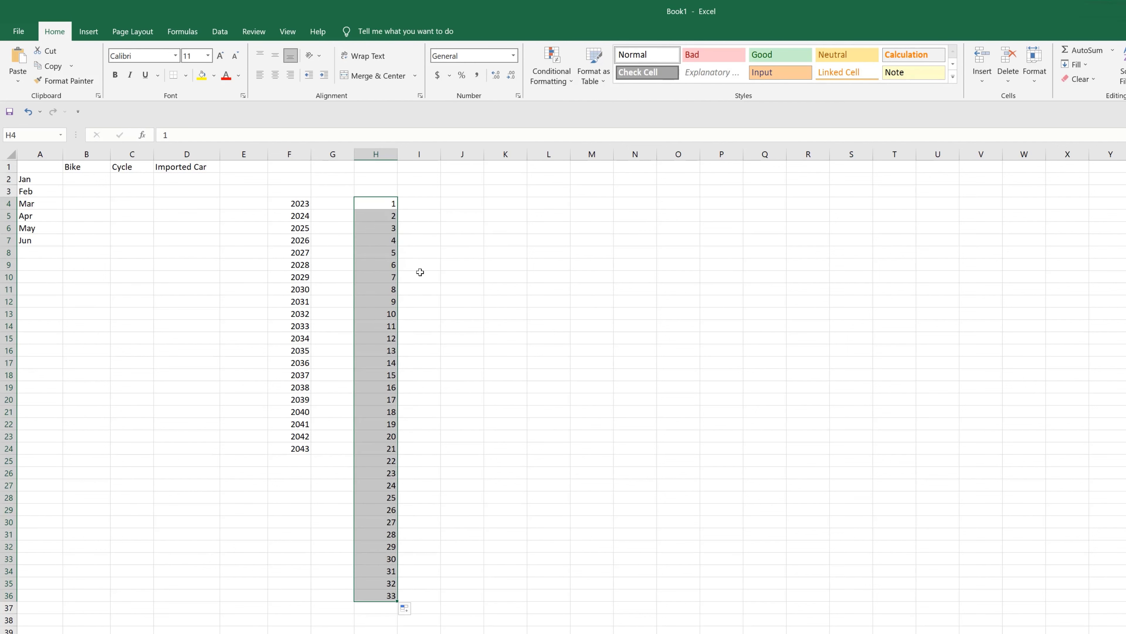
click(376, 216)
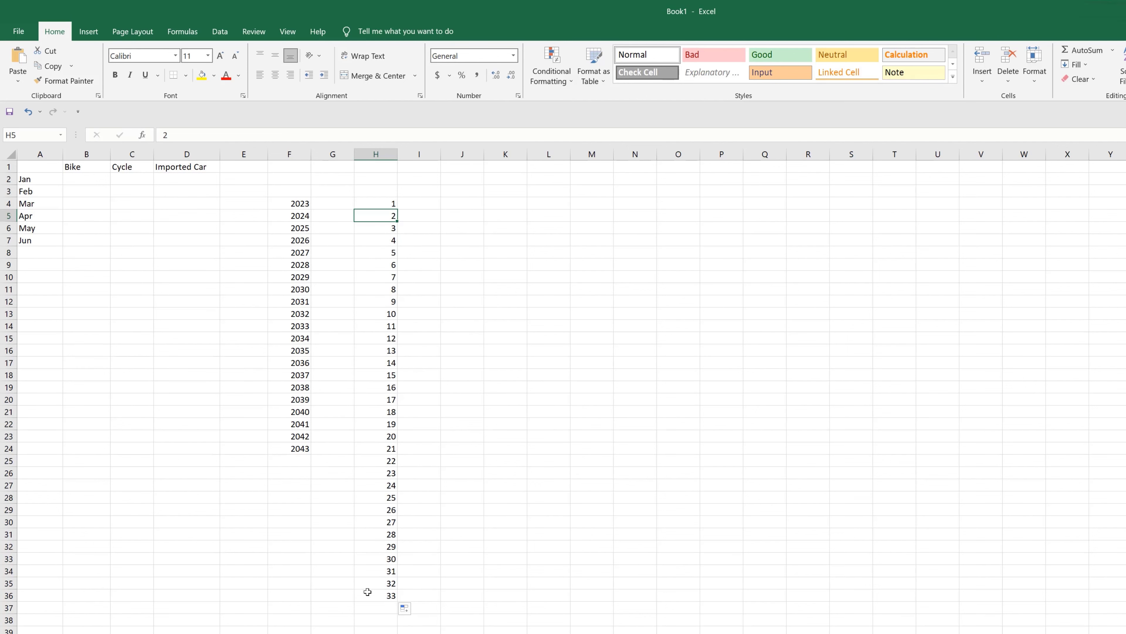
Enter 1 in J4 and 3 in J5, autofill the odd-number series down to J37, and review the filled values
double_click(452, 206)
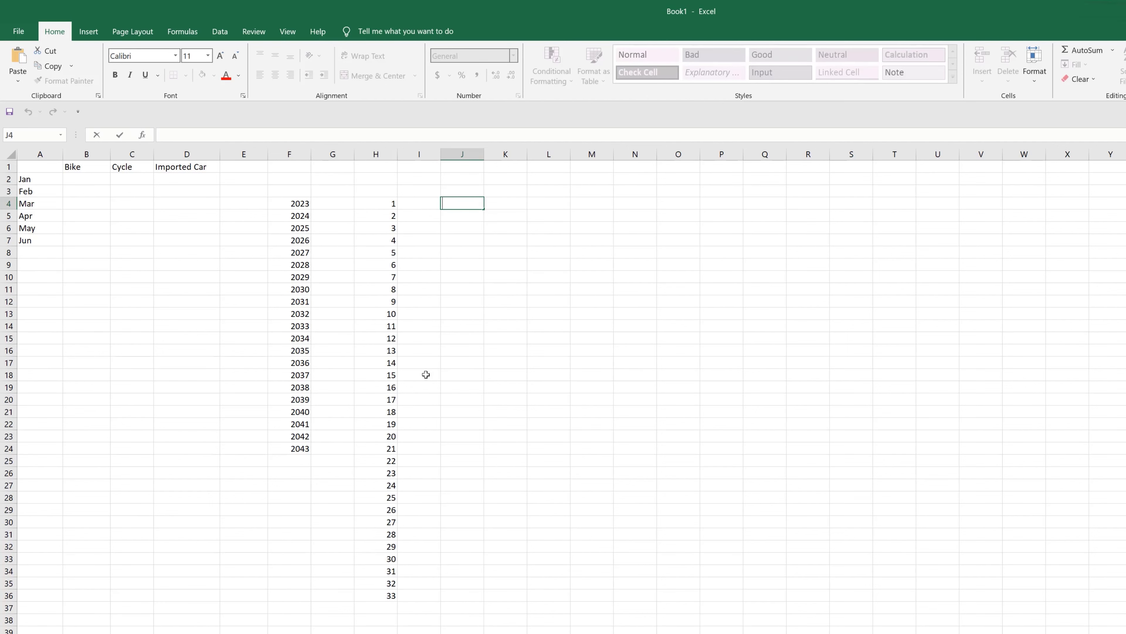
key(Return)
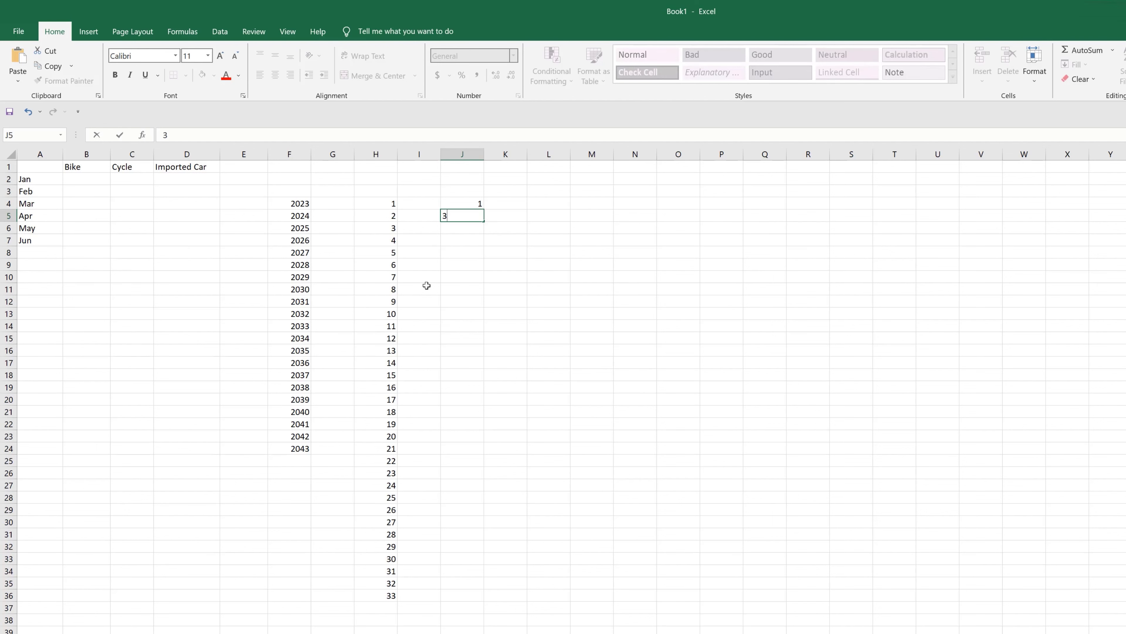
key(Return)
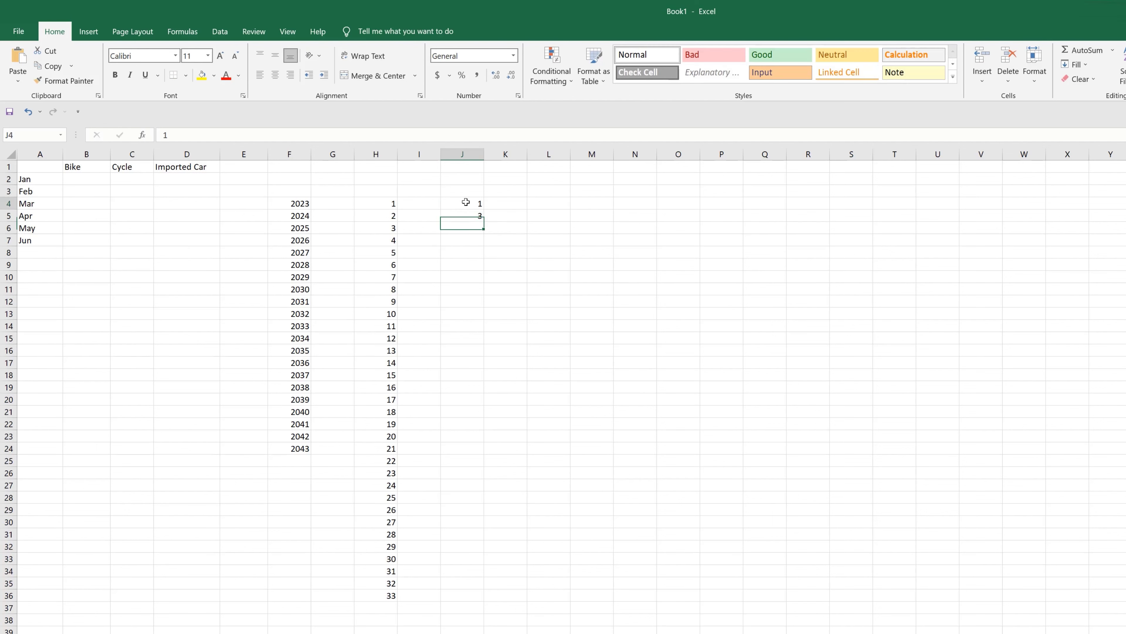
drag(464, 202, 478, 217)
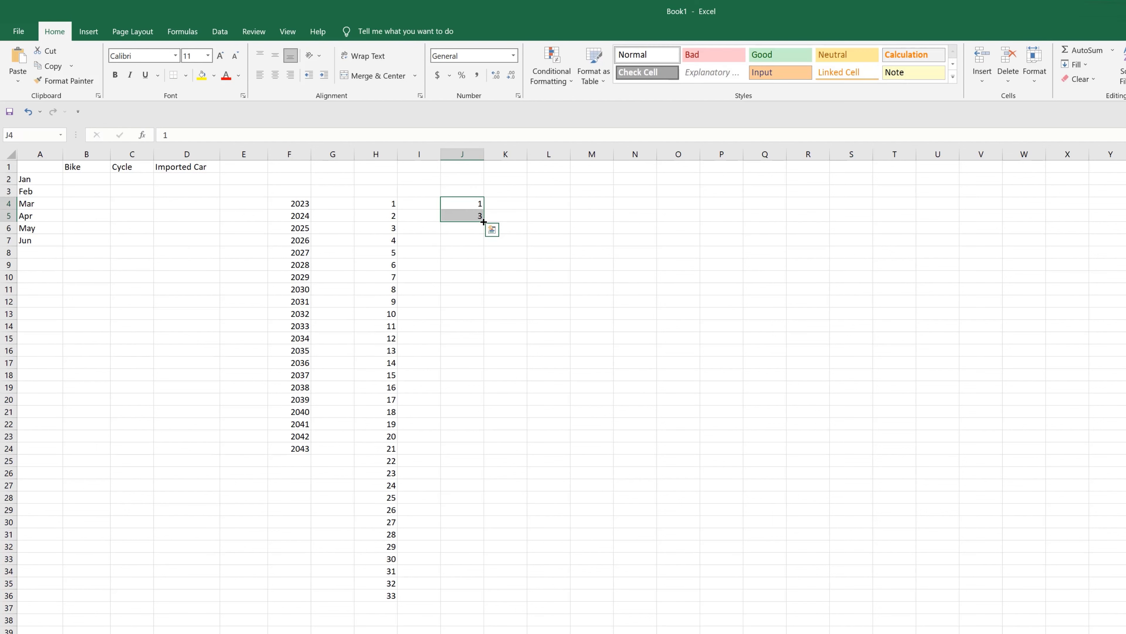
drag(484, 222, 484, 613)
click(466, 240)
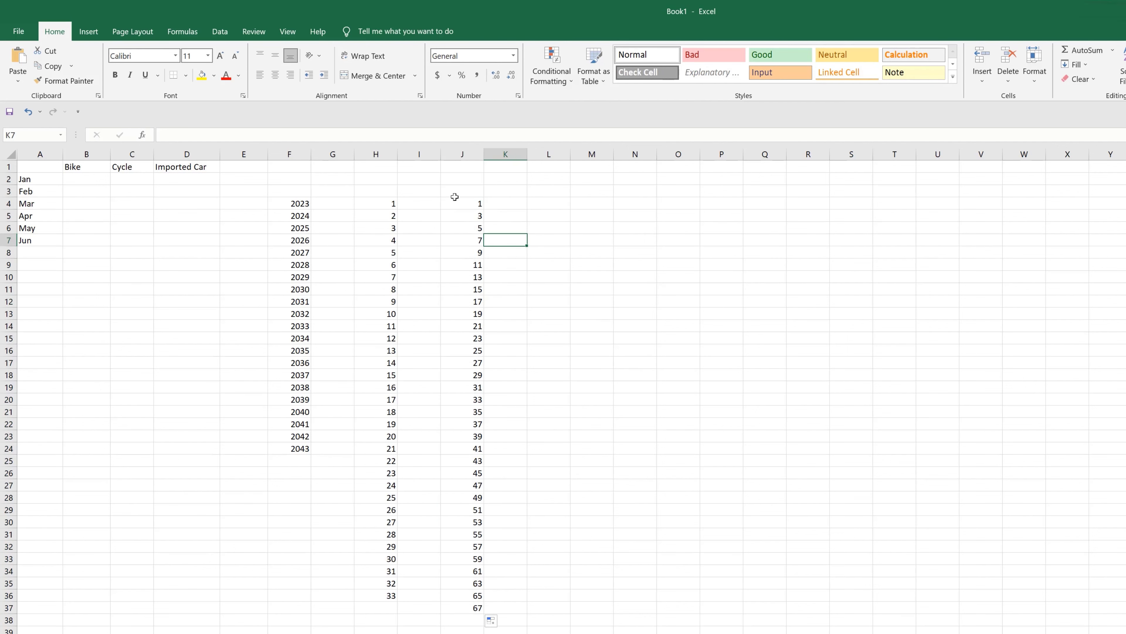
drag(455, 195, 482, 614)
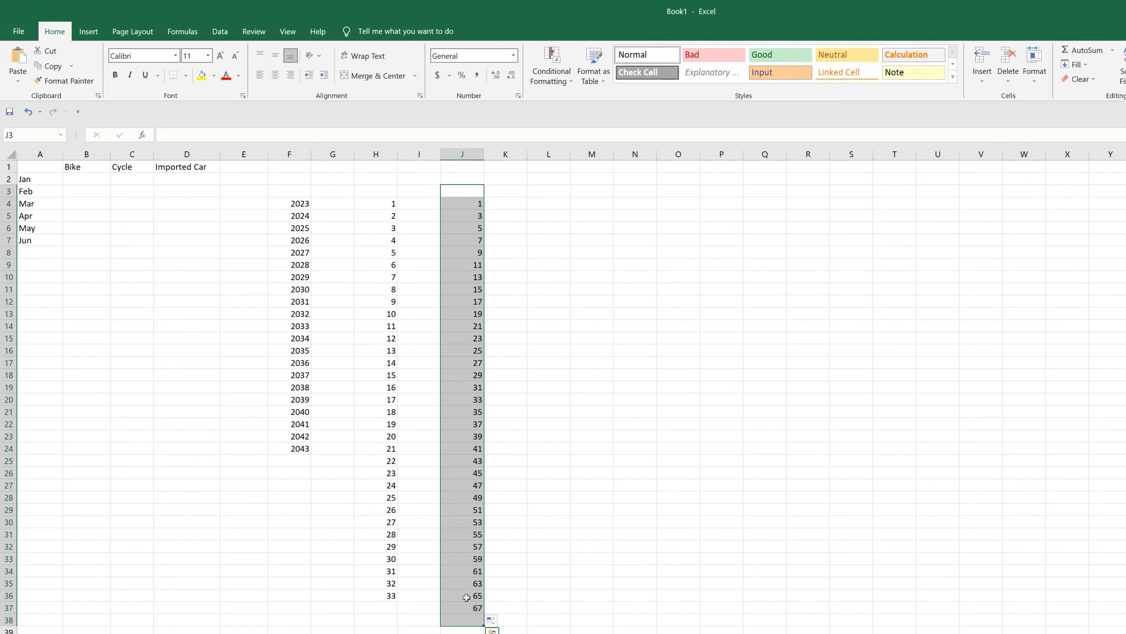
click(573, 389)
click(467, 228)
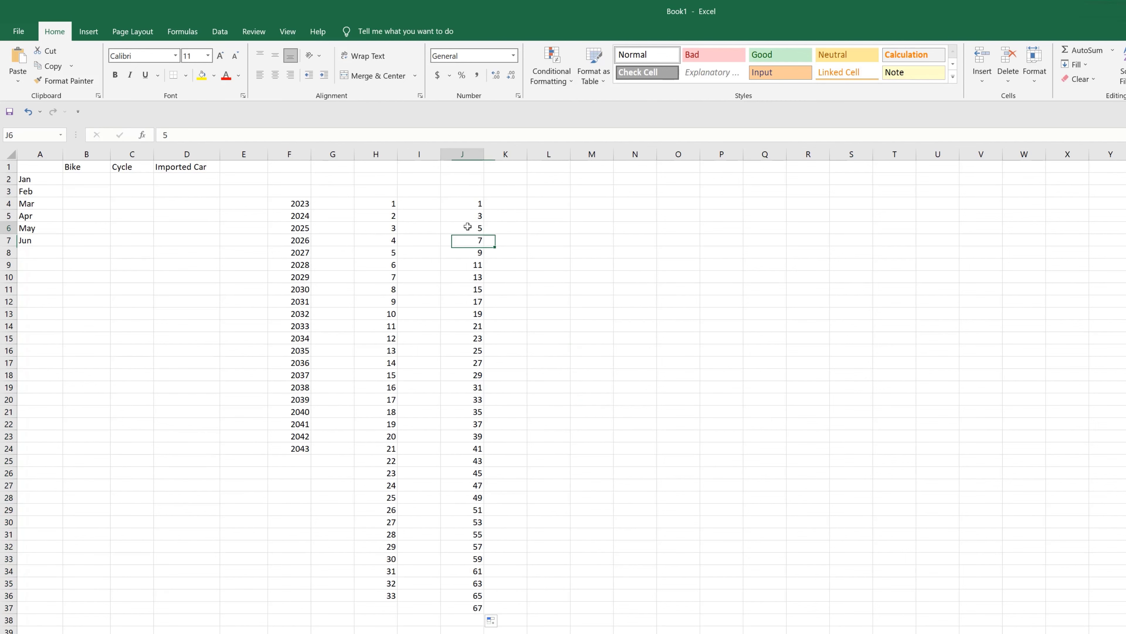
click(471, 265)
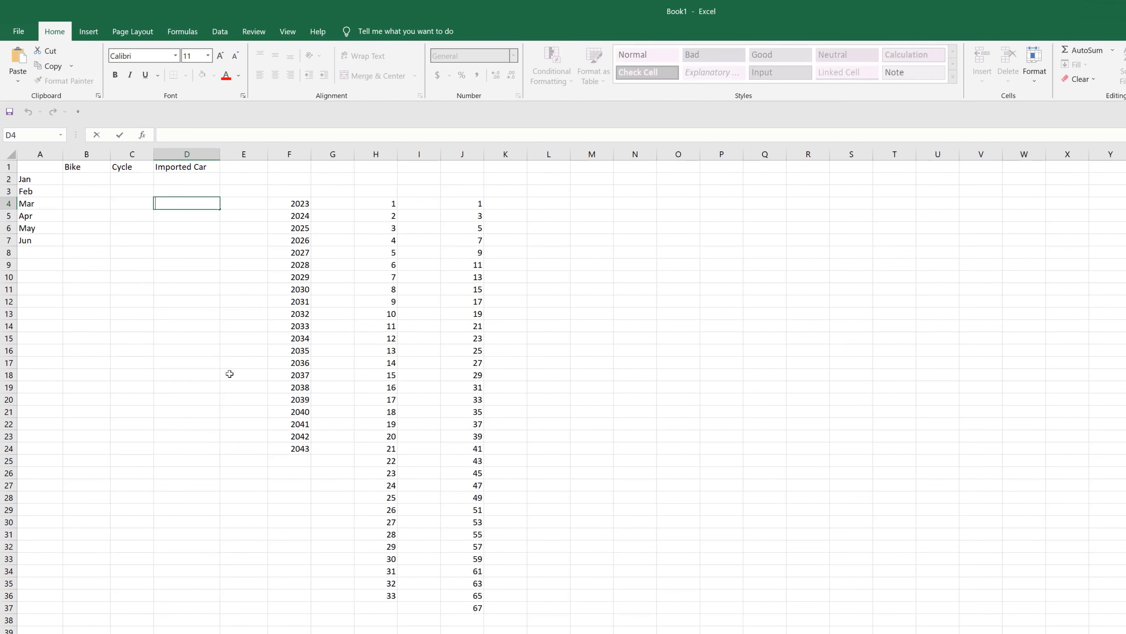
Enter the date 8/27/2023 in cell D4
text(8/27/2023)
key(Return)
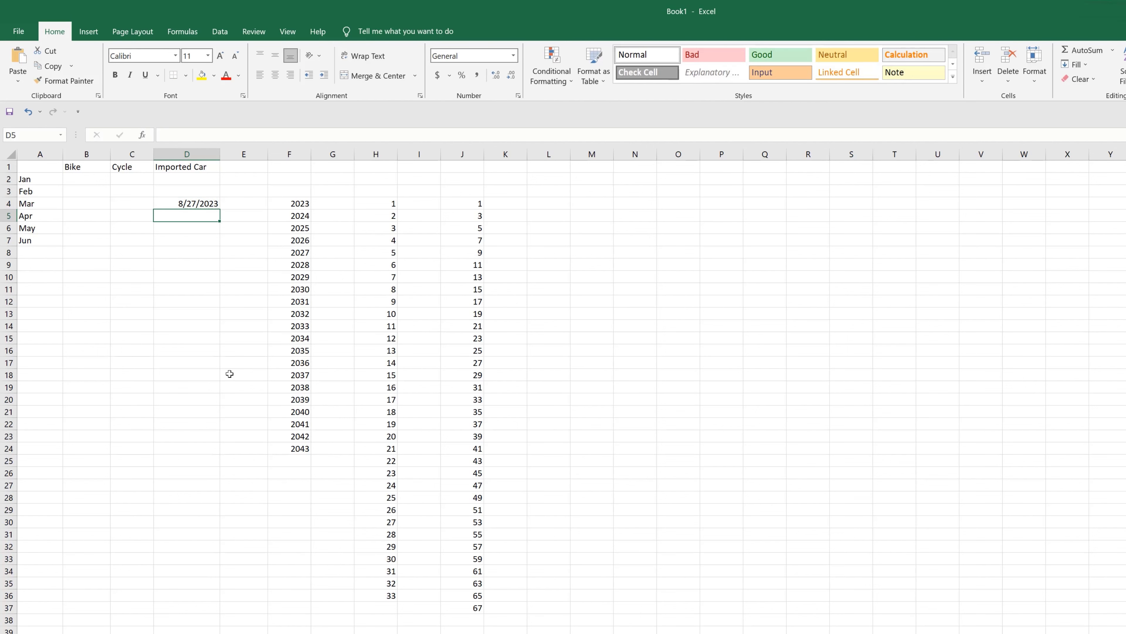
Autofill the date in D4 down to D20 and review the daily dates in the filled cells
click(203, 203)
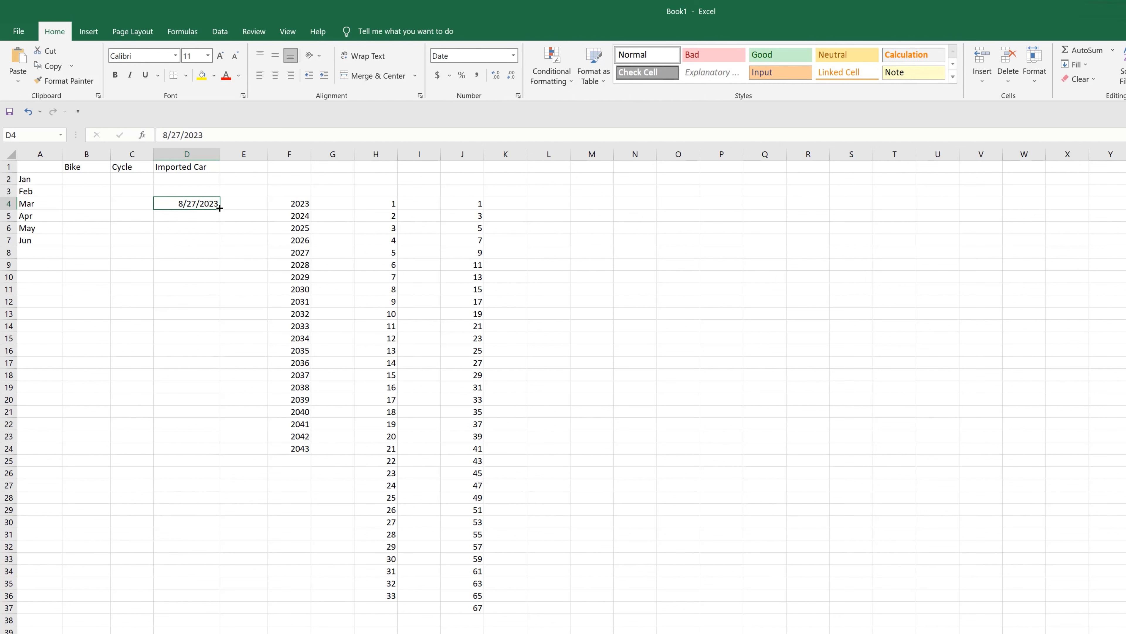
drag(219, 209, 224, 405)
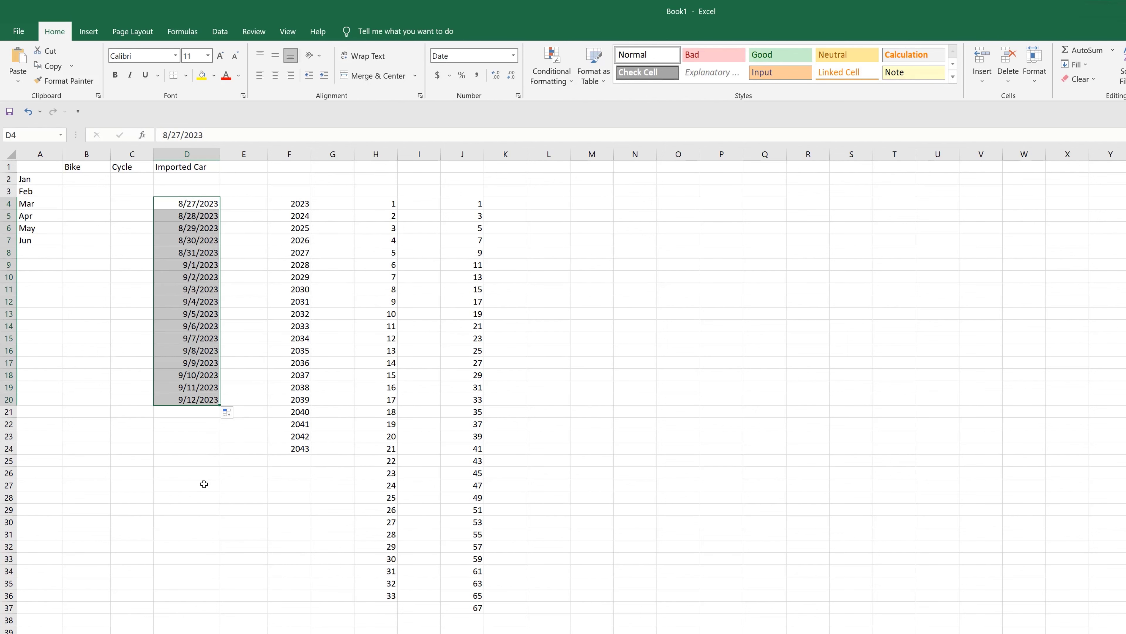
click(179, 378)
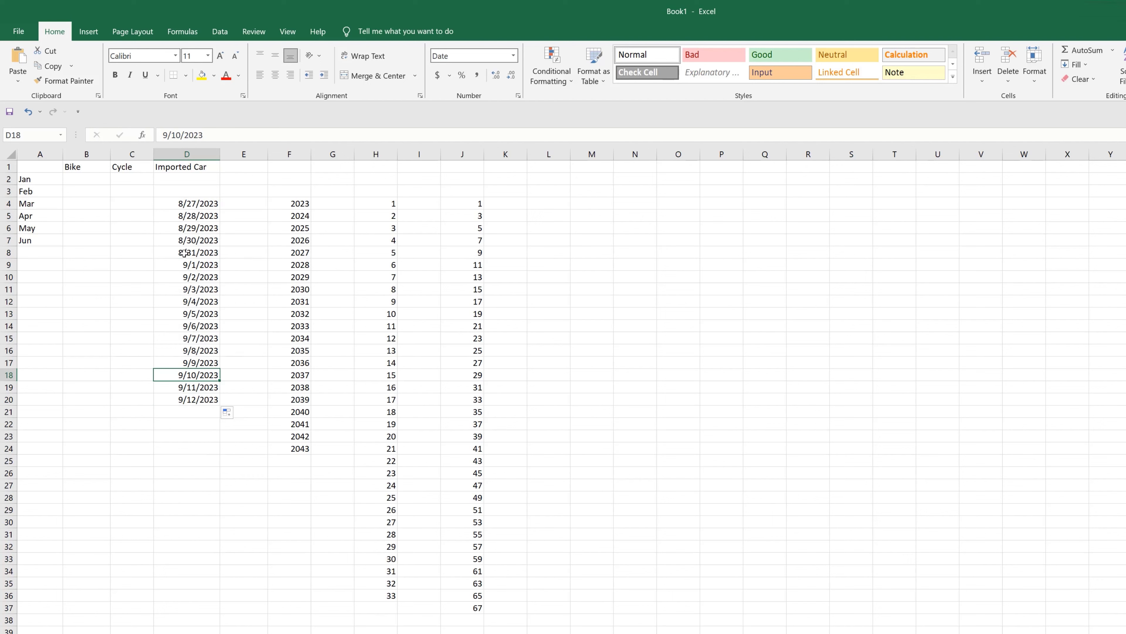
click(194, 200)
click(192, 217)
click(193, 228)
click(193, 241)
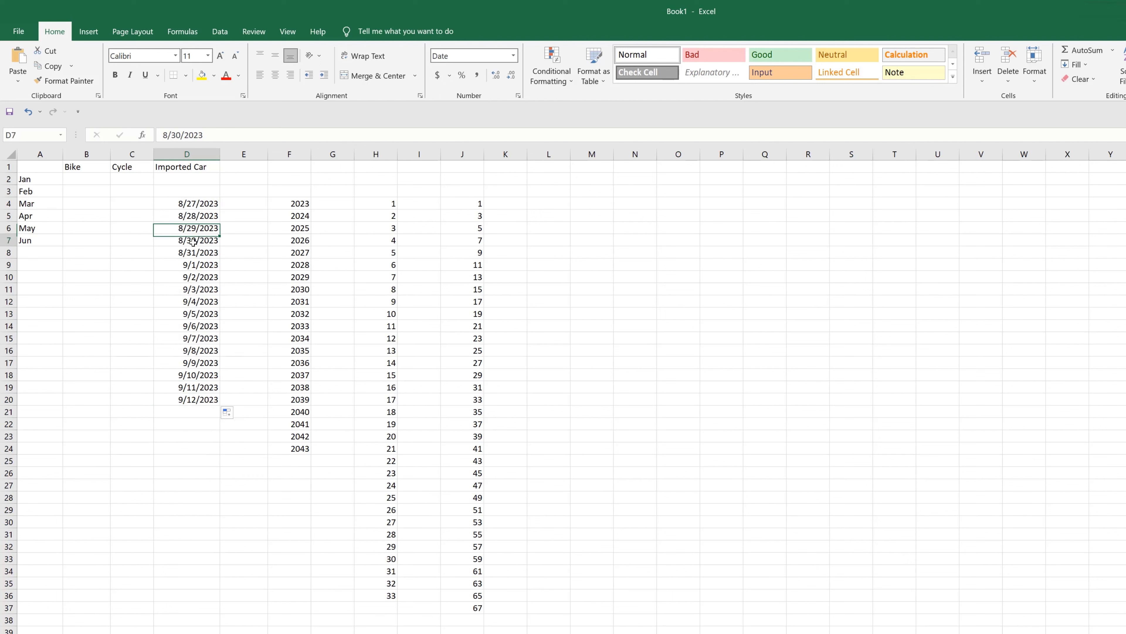
click(193, 252)
click(184, 266)
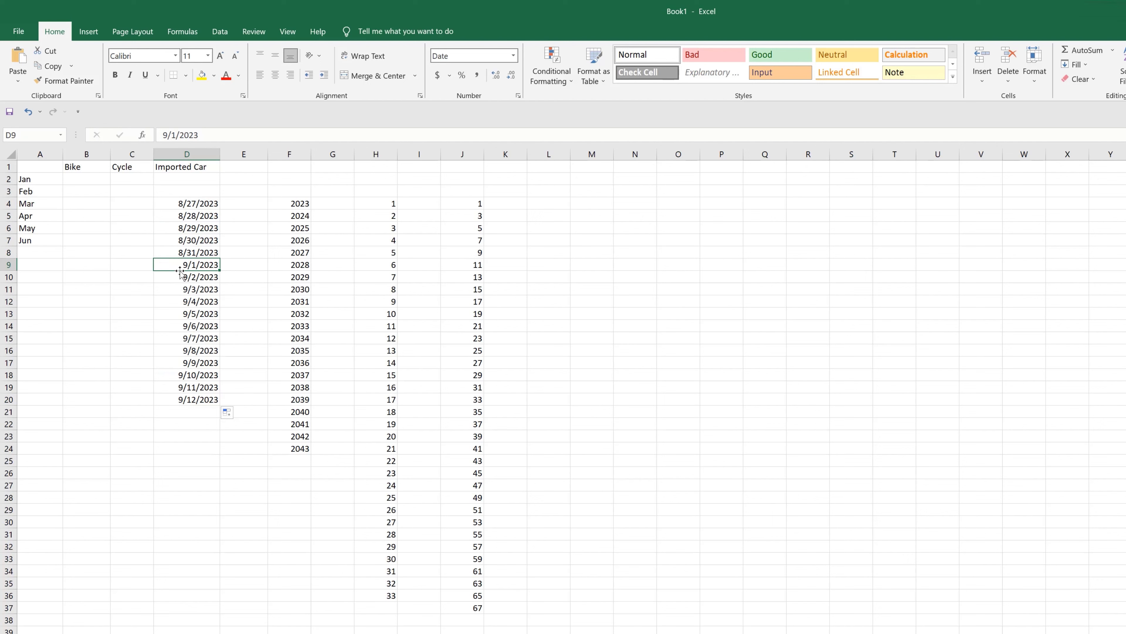
click(194, 277)
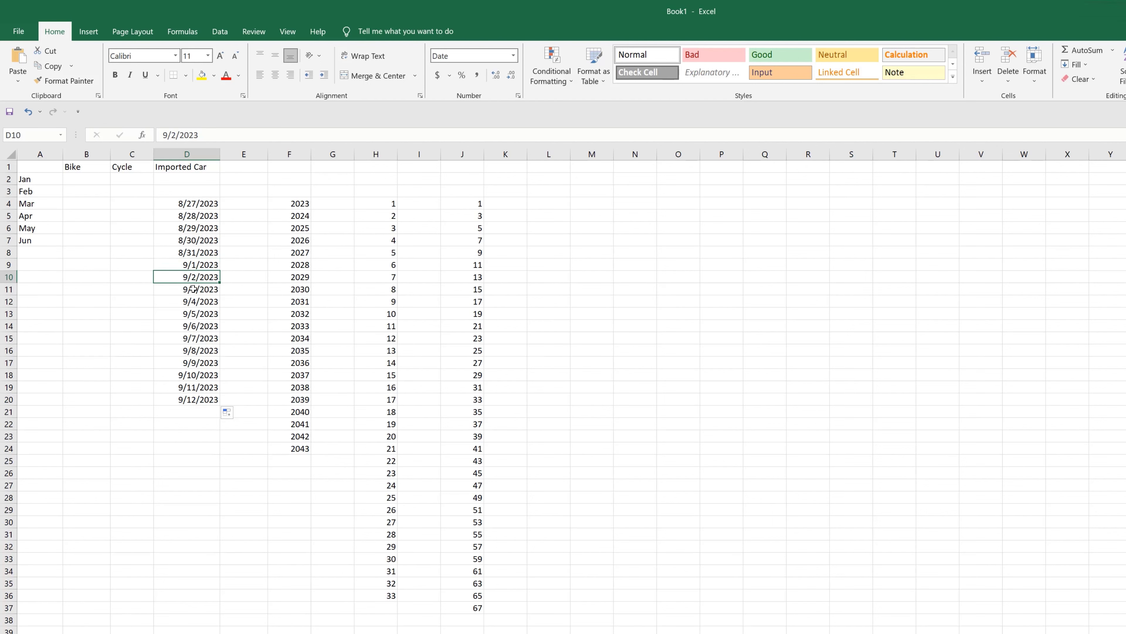
Clear the contents of D3:D23 and of the year and number series in F3:K38
drag(178, 193, 189, 437)
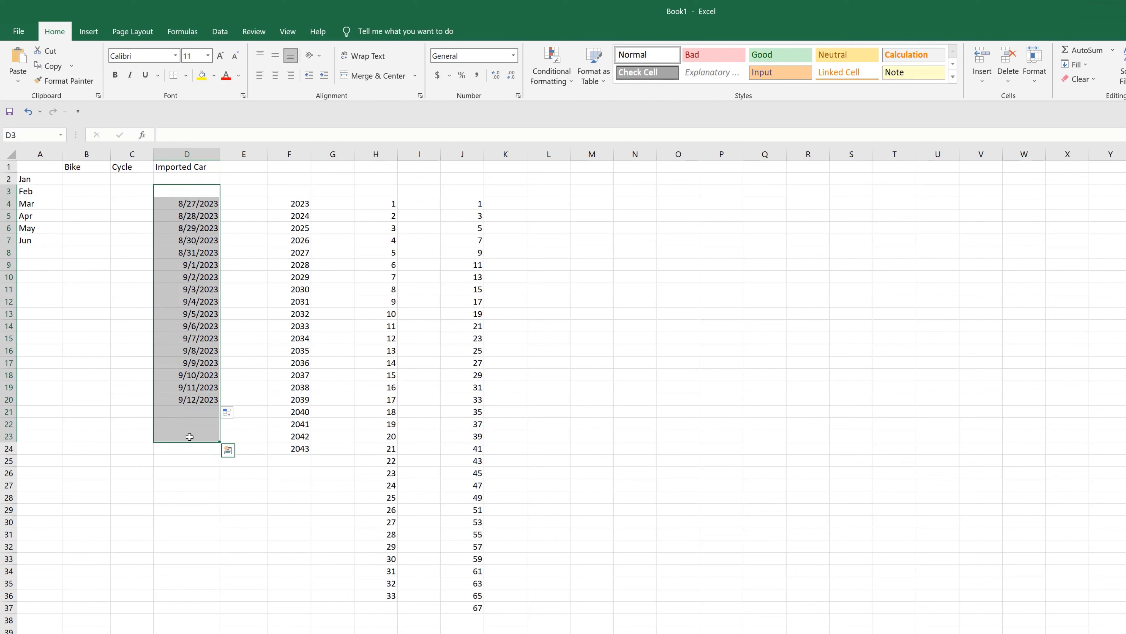
key(Delete)
click(272, 191)
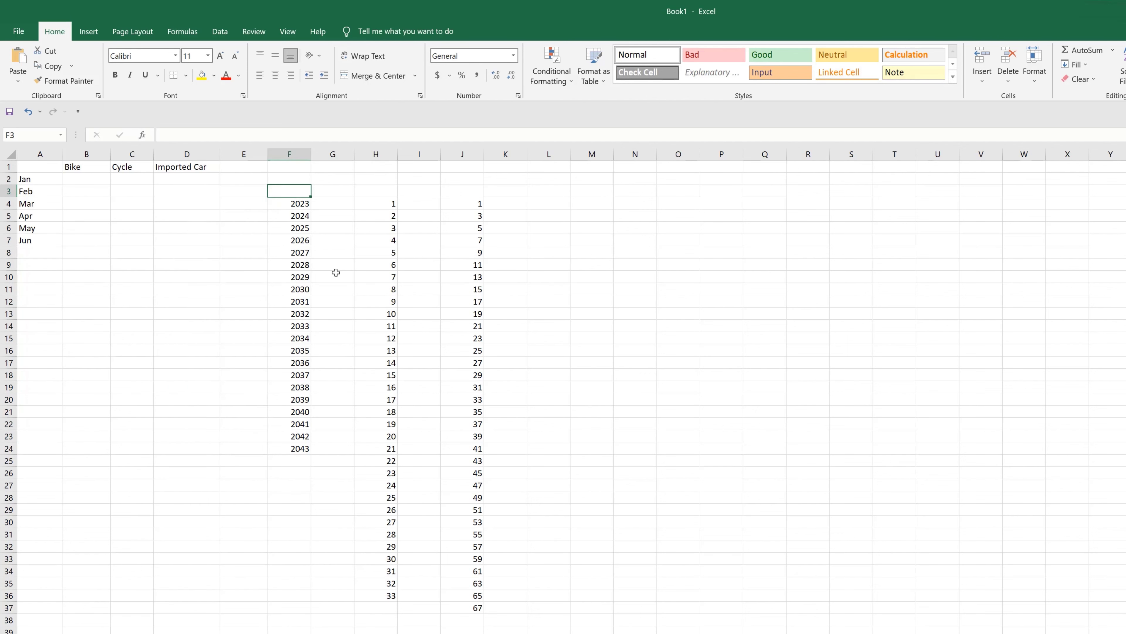
mouse_move(288, 191)
mouse_down()
mouse_move(477, 614)
mouse_move(510, 617)
mouse_up()
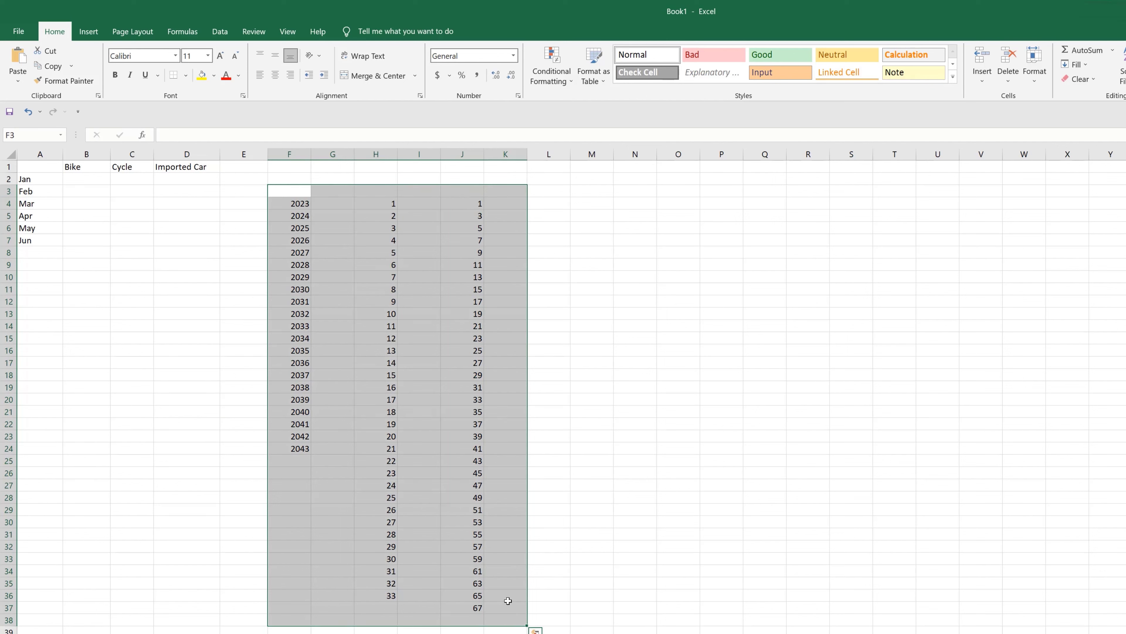
key(Delete)
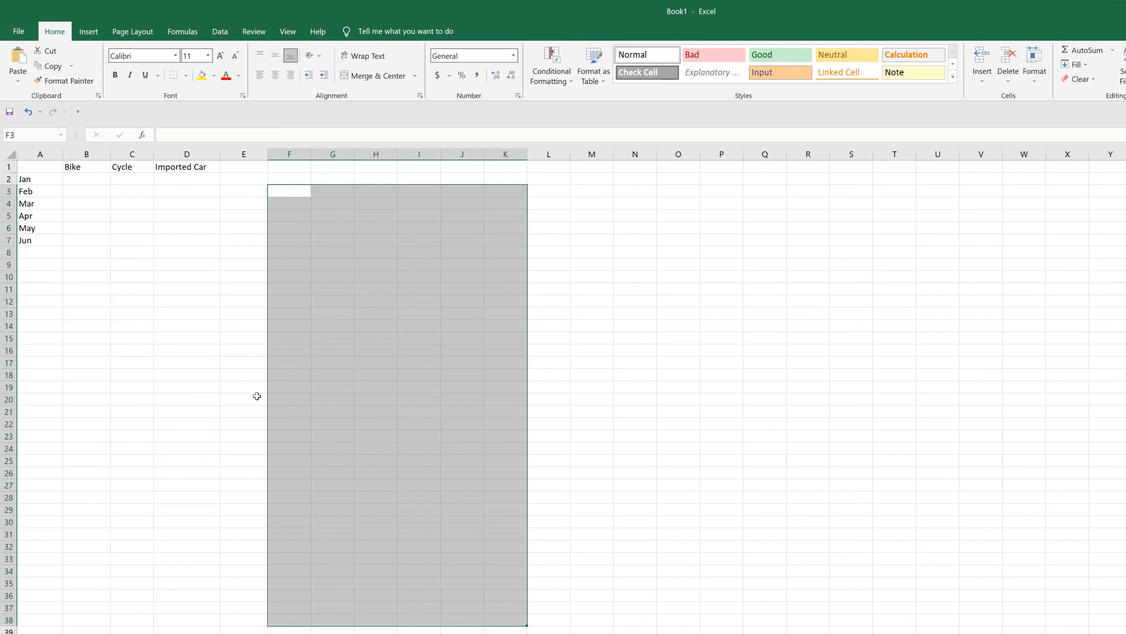
click(149, 316)
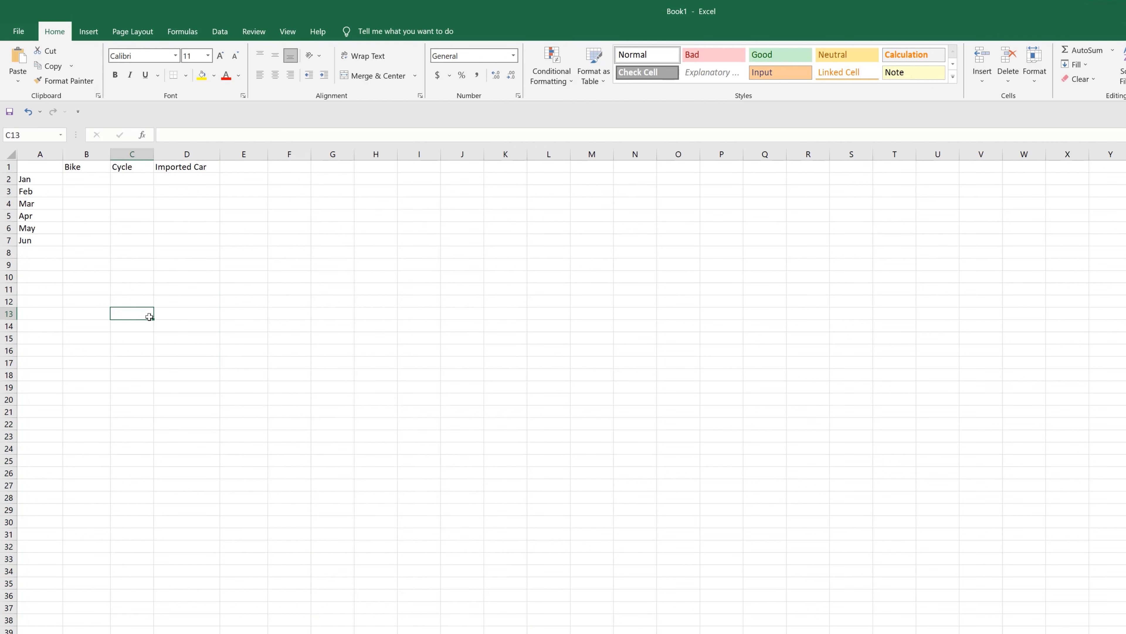
Fill the Jan row with 10 for Bike, 15 for Cycle and 3 for Imported Car
double_click(82, 181)
click(212, 326)
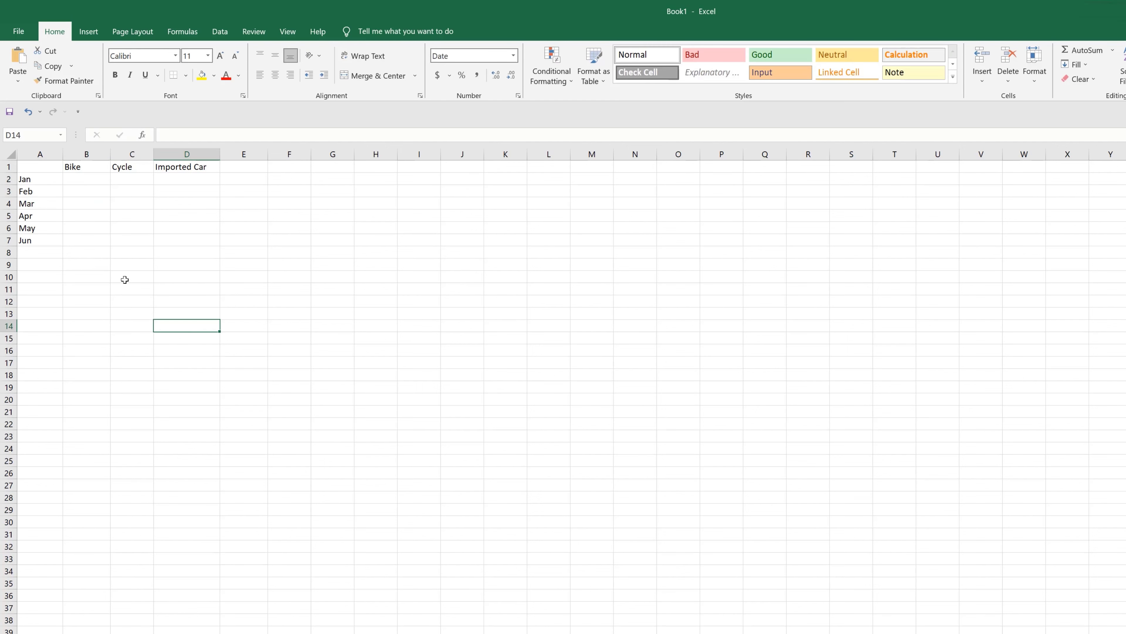
double_click(86, 179)
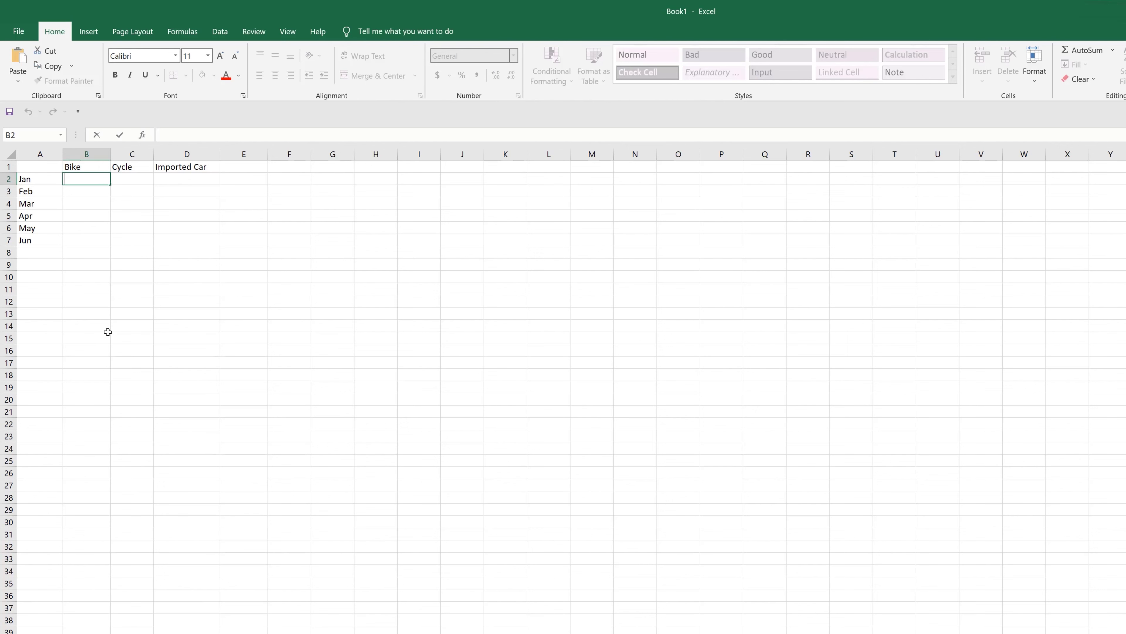
text(10)
key(Return)
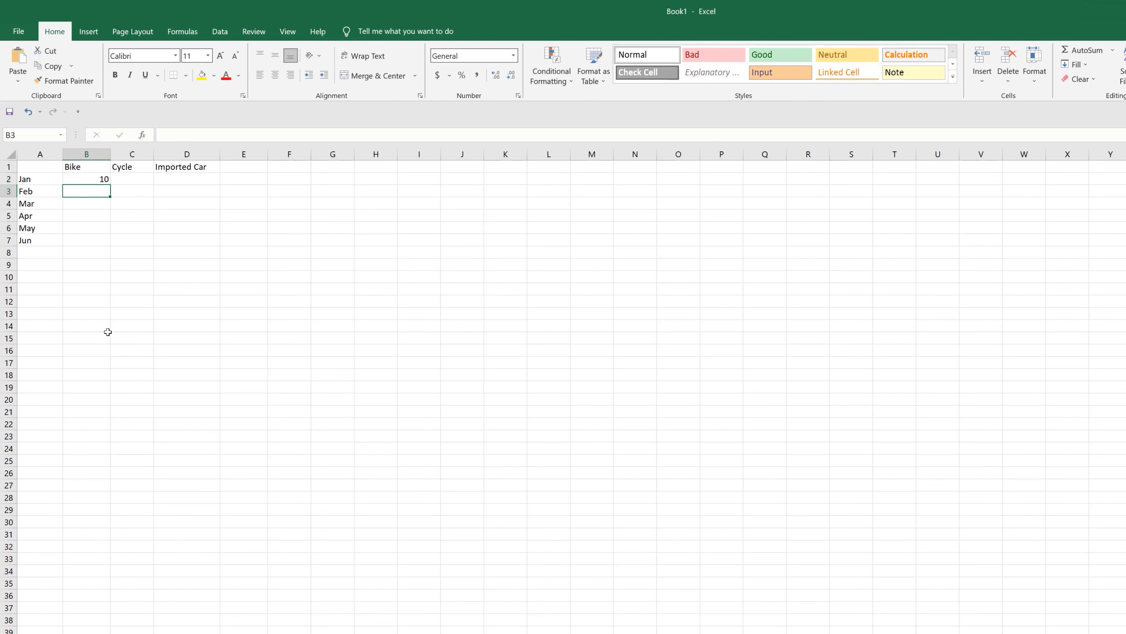
key(Up)
key(Right)
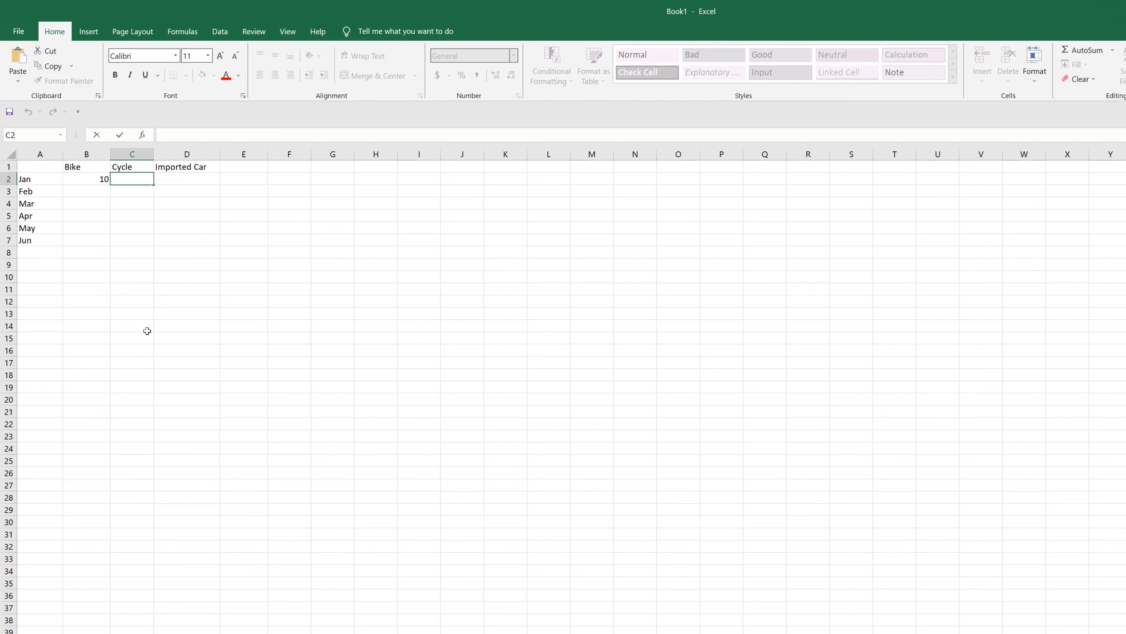
text(15)
key(Return)
double_click(195, 180)
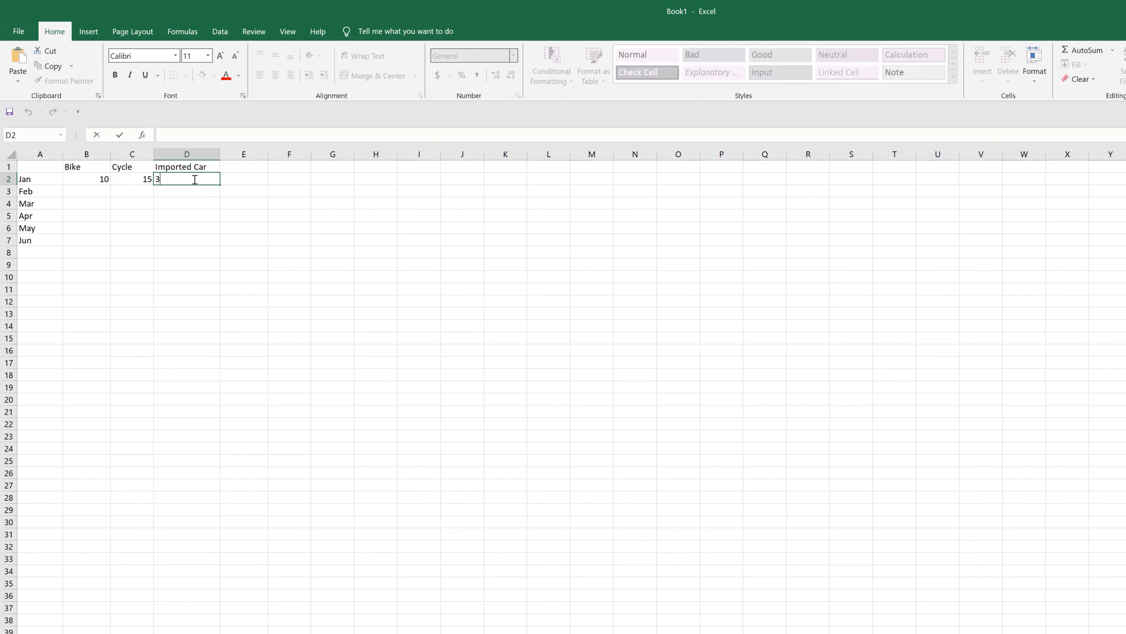
text(3)
key(Return)
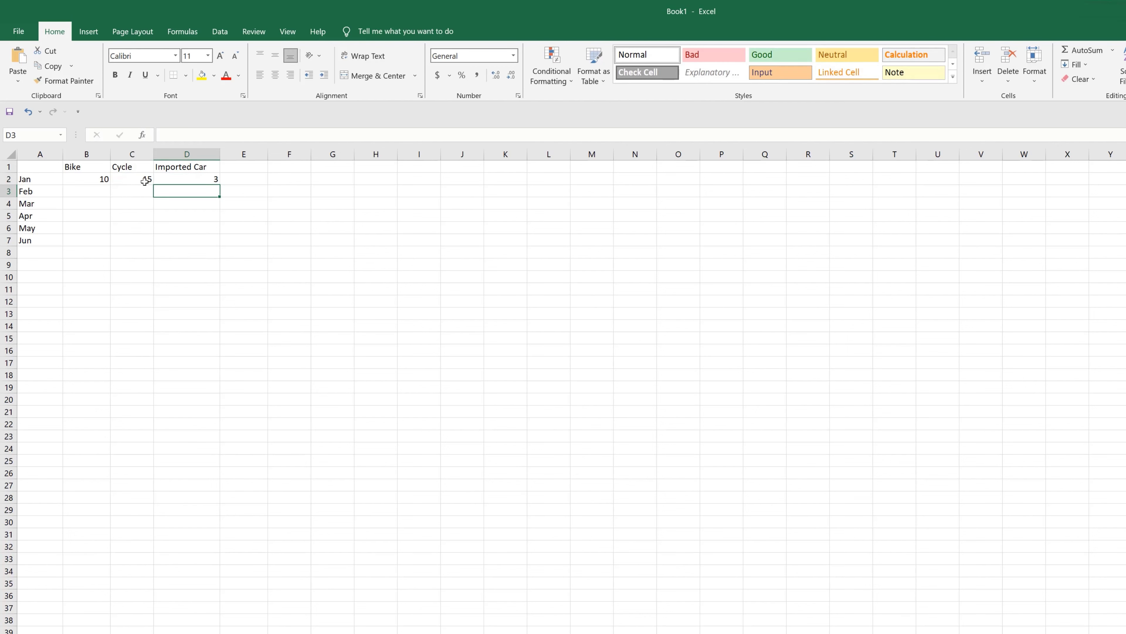
Fill the Feb row with 9 for Bike, 15 for Cycle and 5 for Imported Car
click(92, 191)
double_click(93, 191)
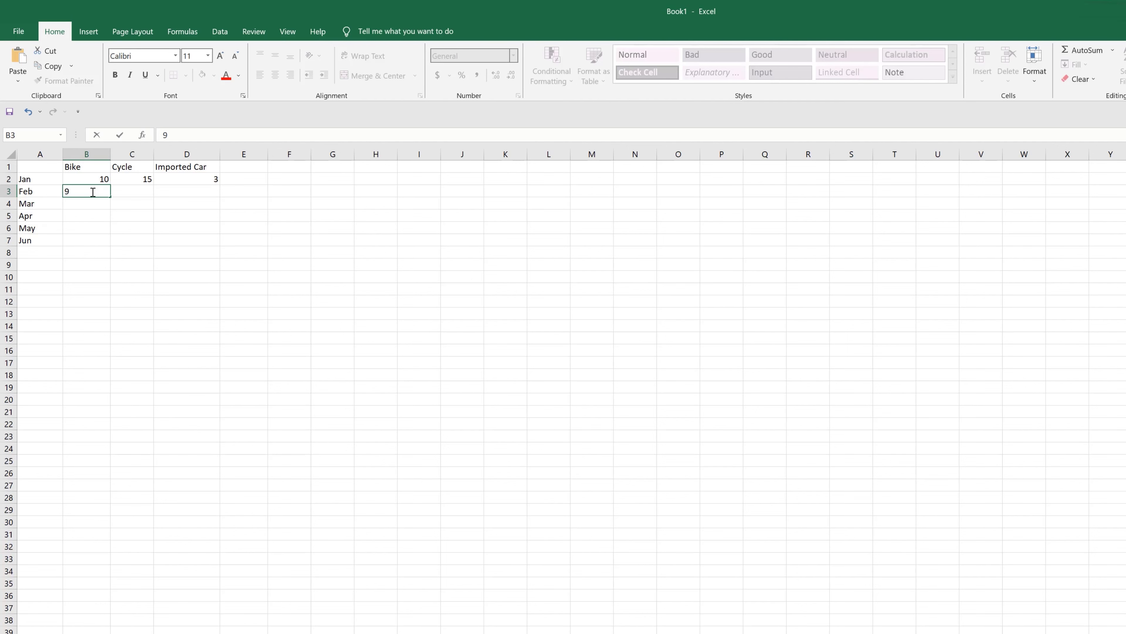
double_click(133, 191)
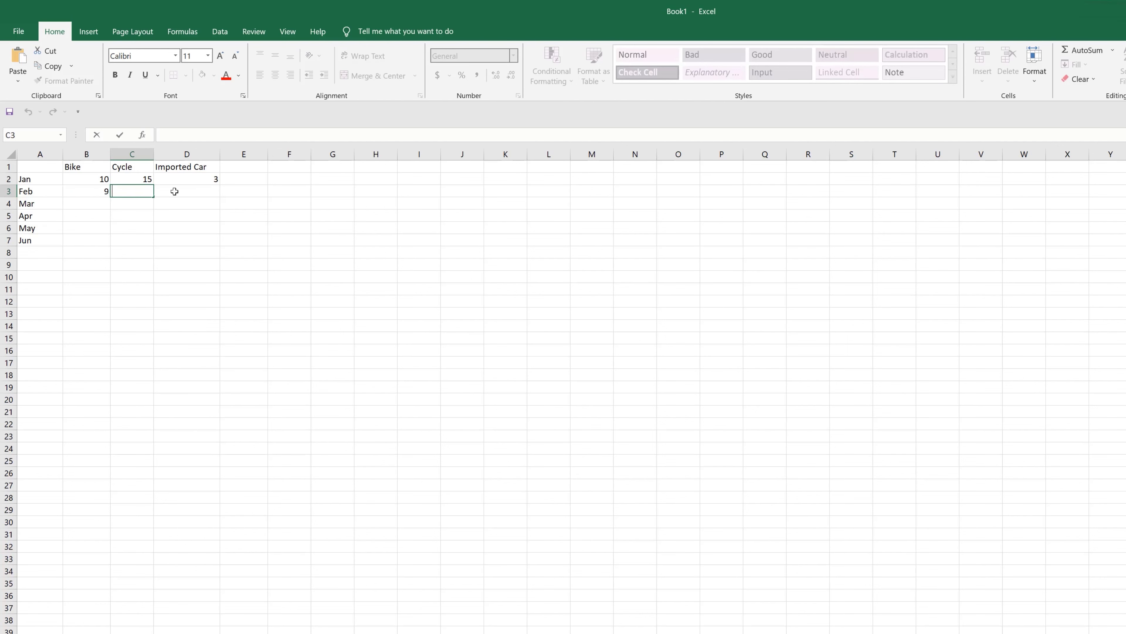
double_click(174, 192)
click(80, 190)
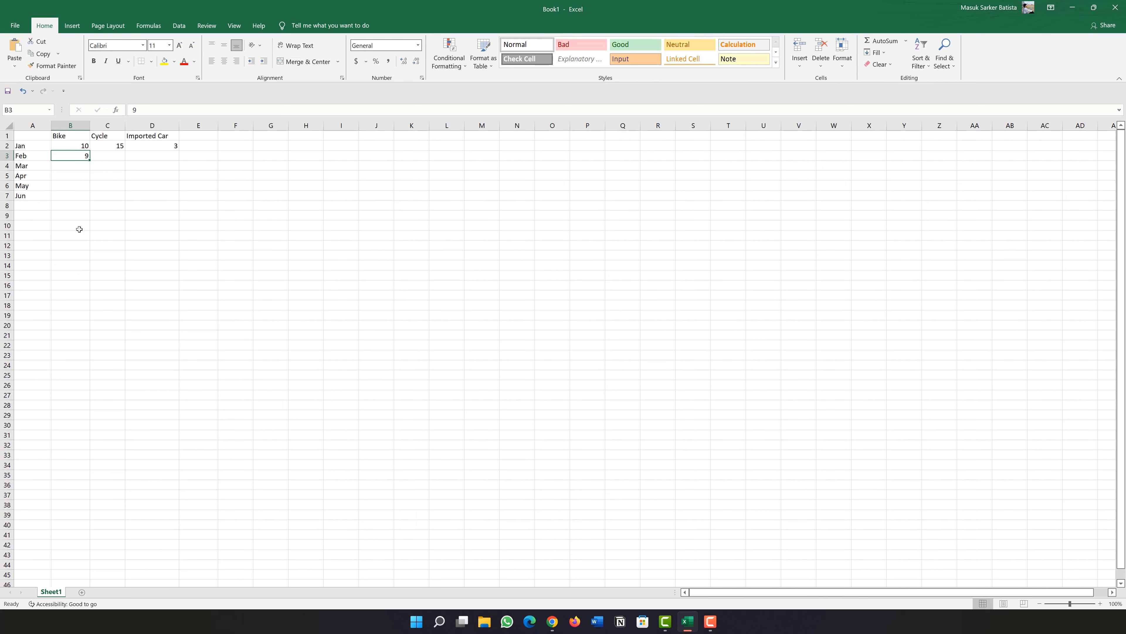
key(Tab)
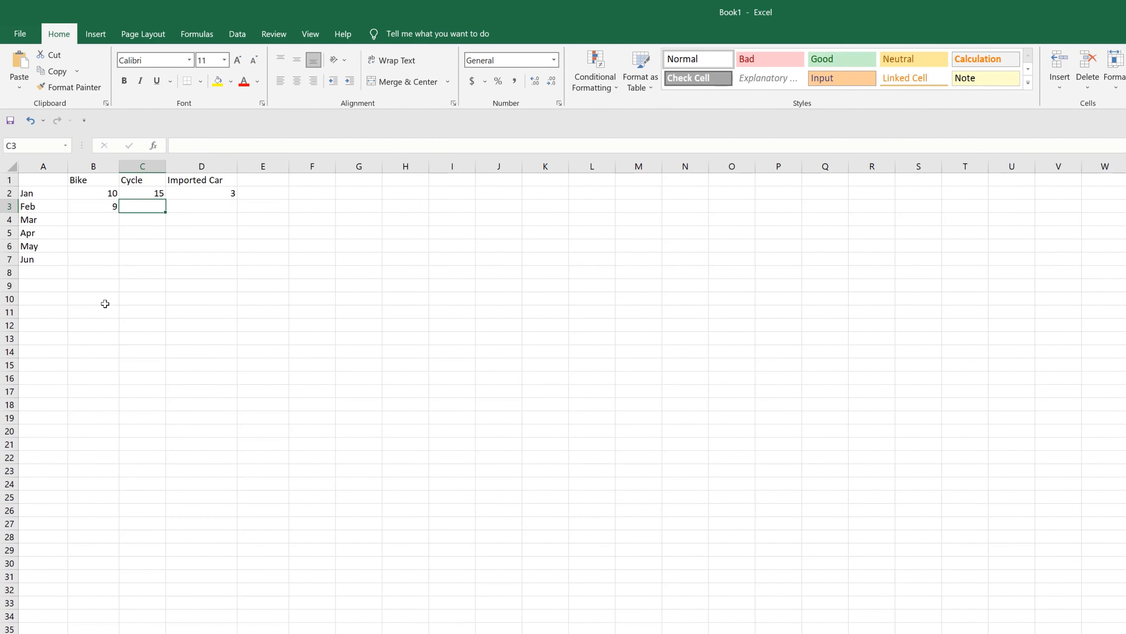
text(15)
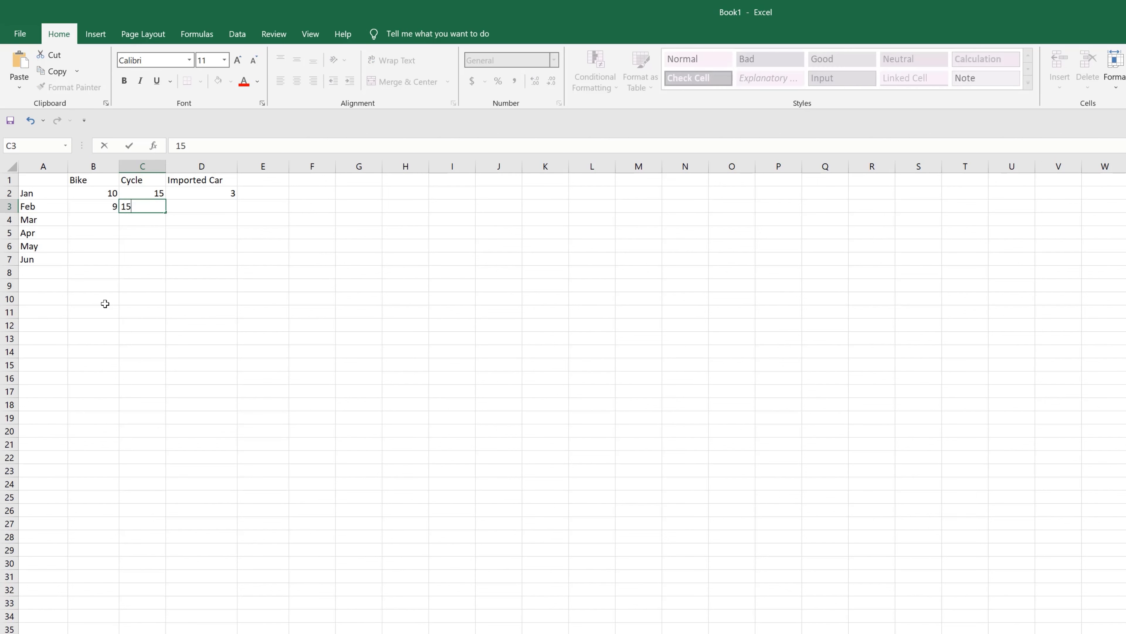
key(Tab)
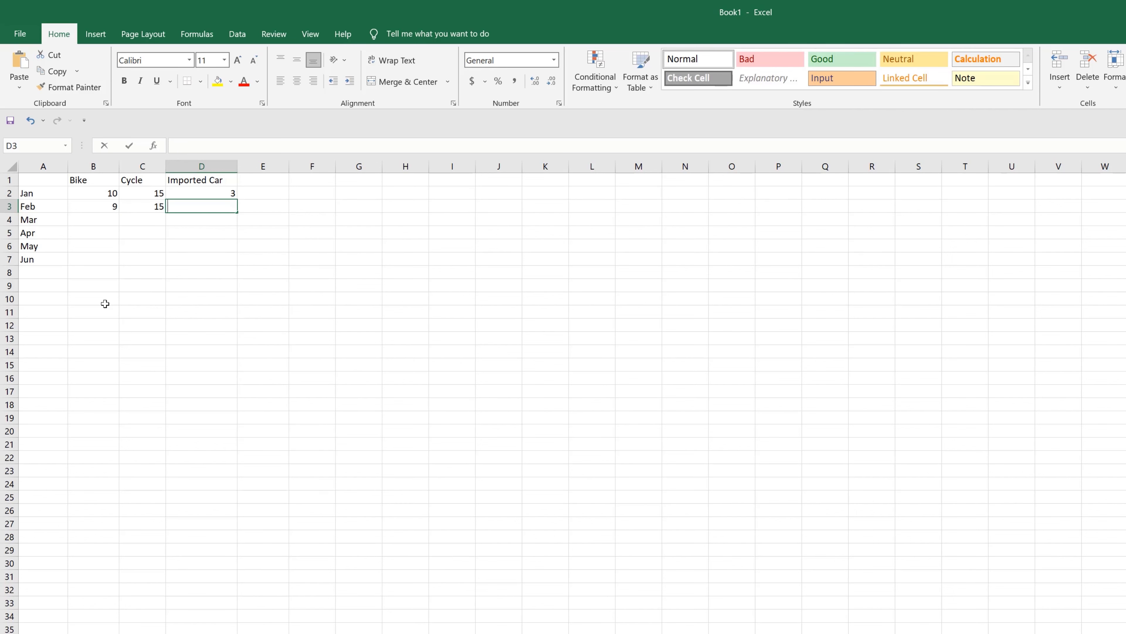
text(5)
key(Tab)
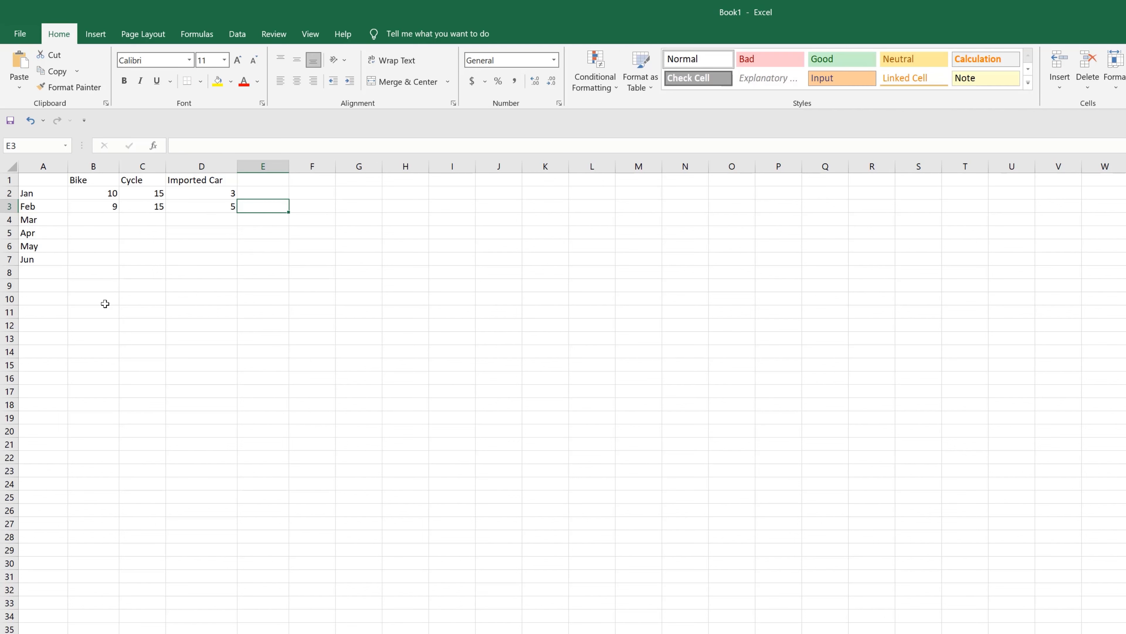
Fill the Mar row with 4 for Bike, 1 for Cycle and 4 for Imported Car
click(90, 220)
text(4)
key(Tab)
text(1)
key(Tab)
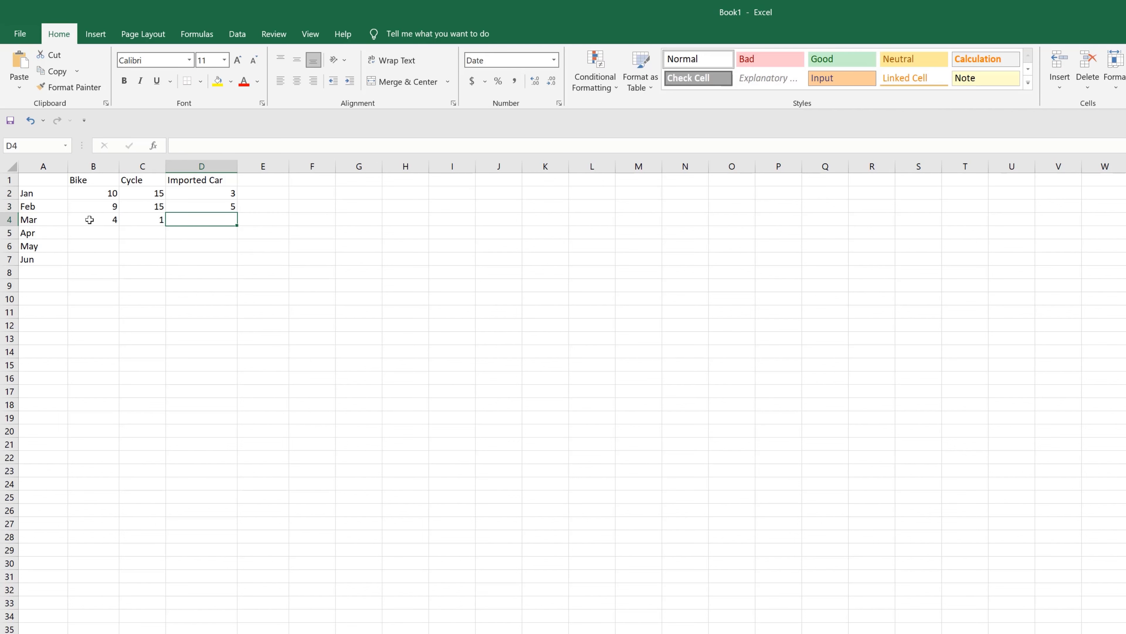
text(4)
key(Tab)
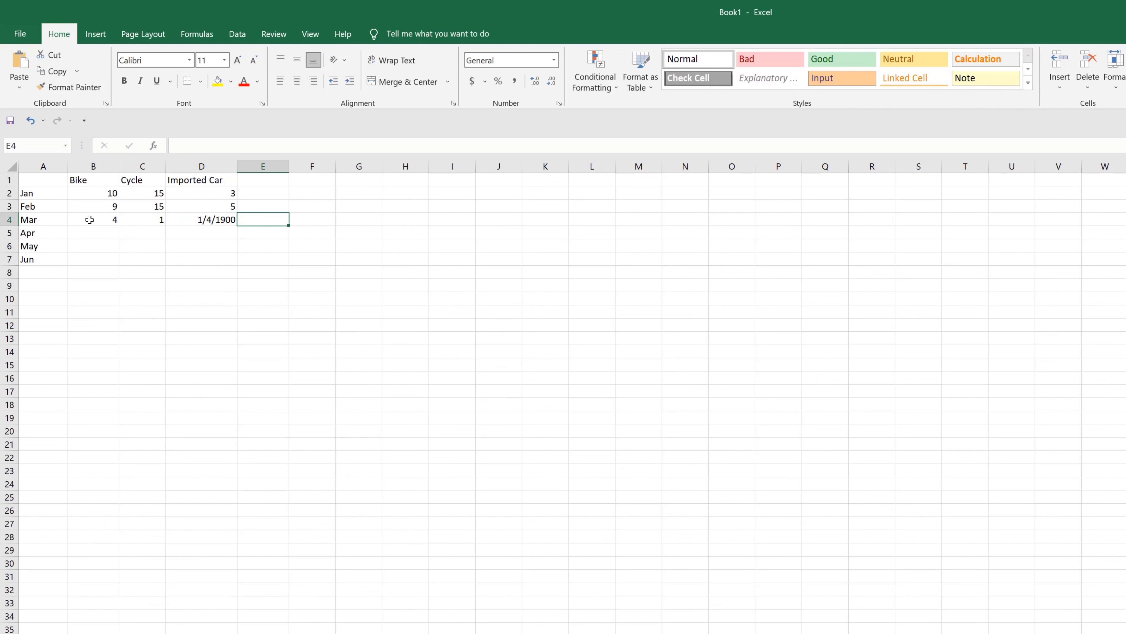
Examine how the Mar entry for Imported Car in D4 and the empty cells below it are formatted
click(191, 222)
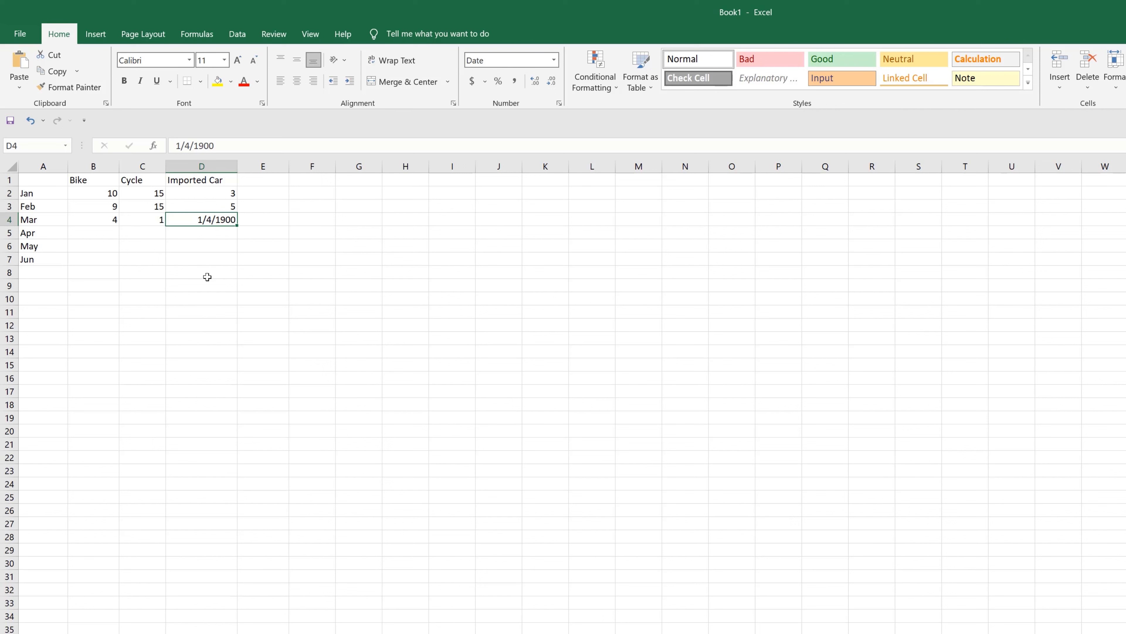
click(388, 271)
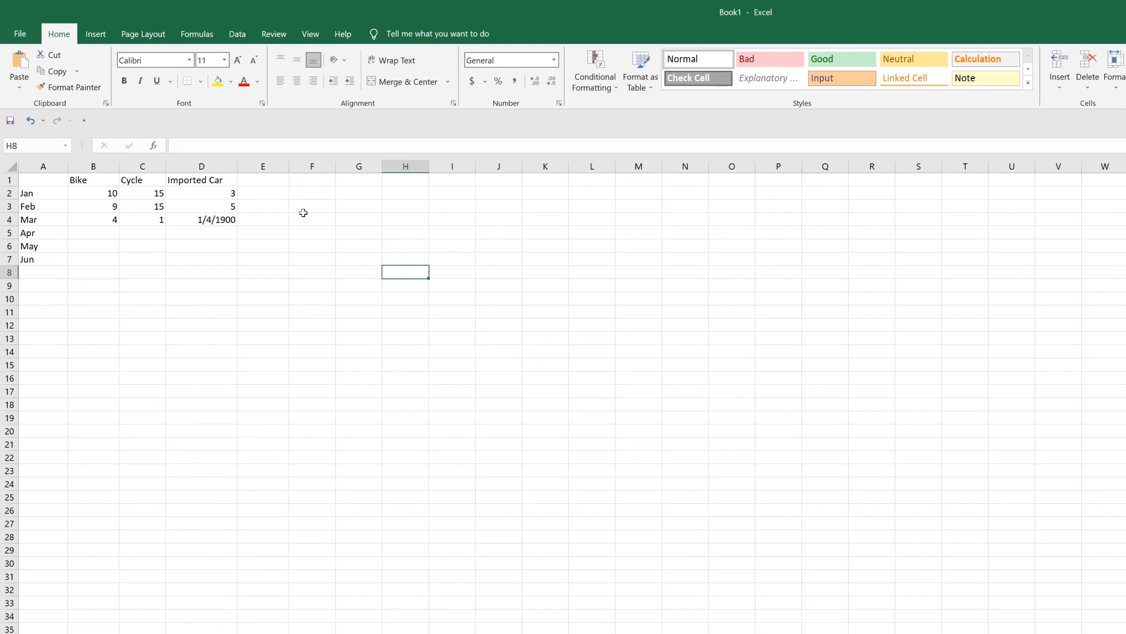
click(198, 220)
drag(199, 221, 195, 524)
click(201, 272)
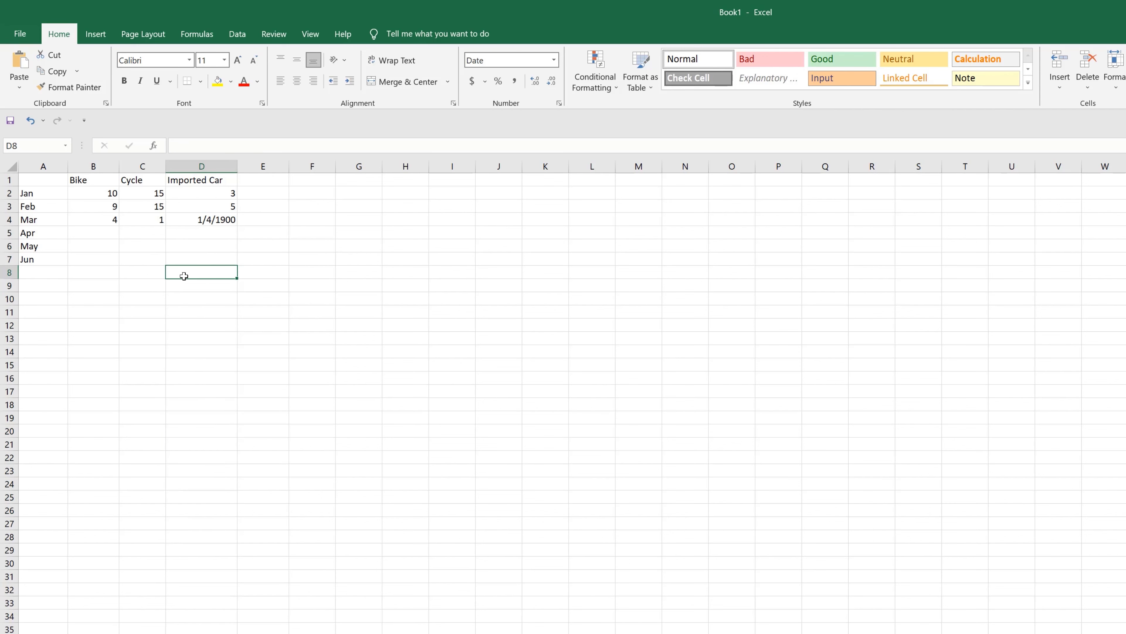
click(194, 219)
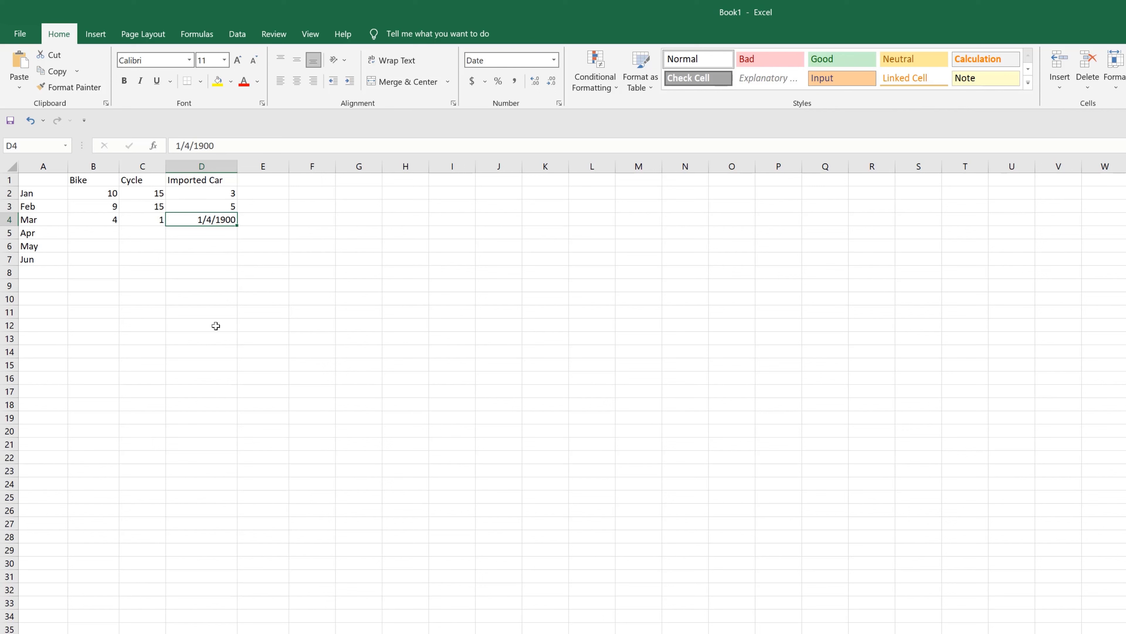
click(210, 275)
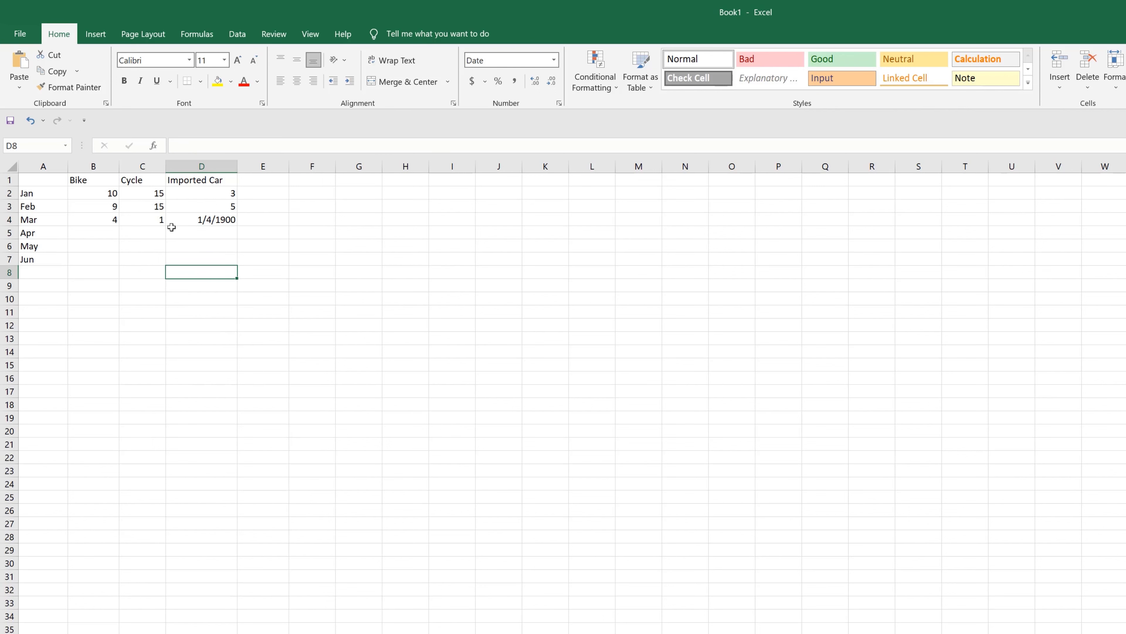
double_click(207, 230)
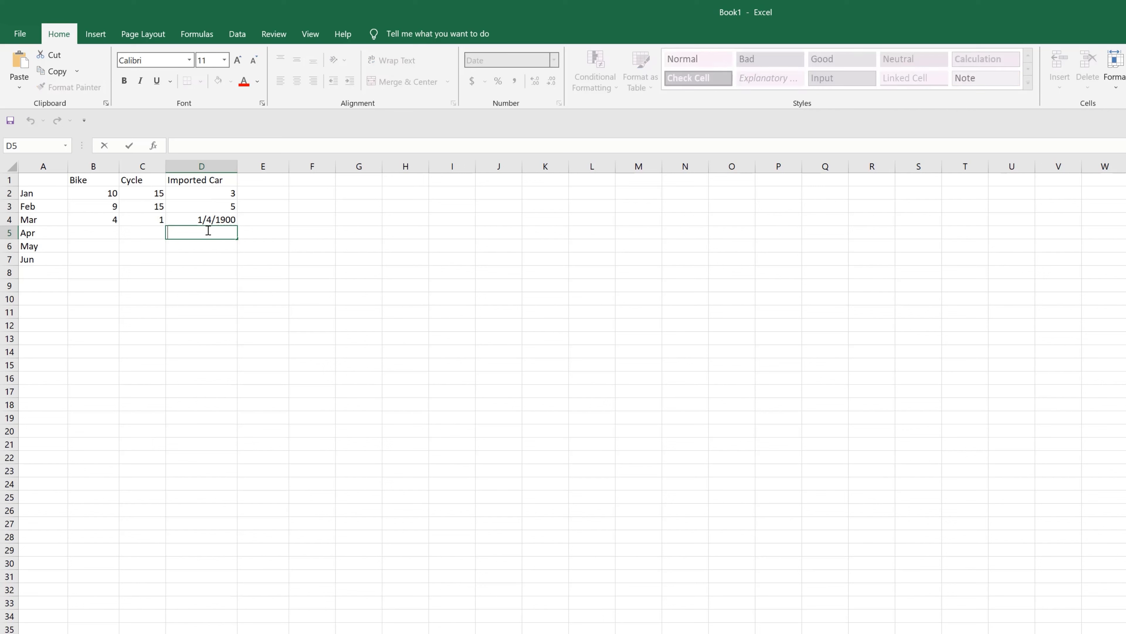
click(198, 338)
Apply the General number format to the whole Imported Car column D
click(200, 165)
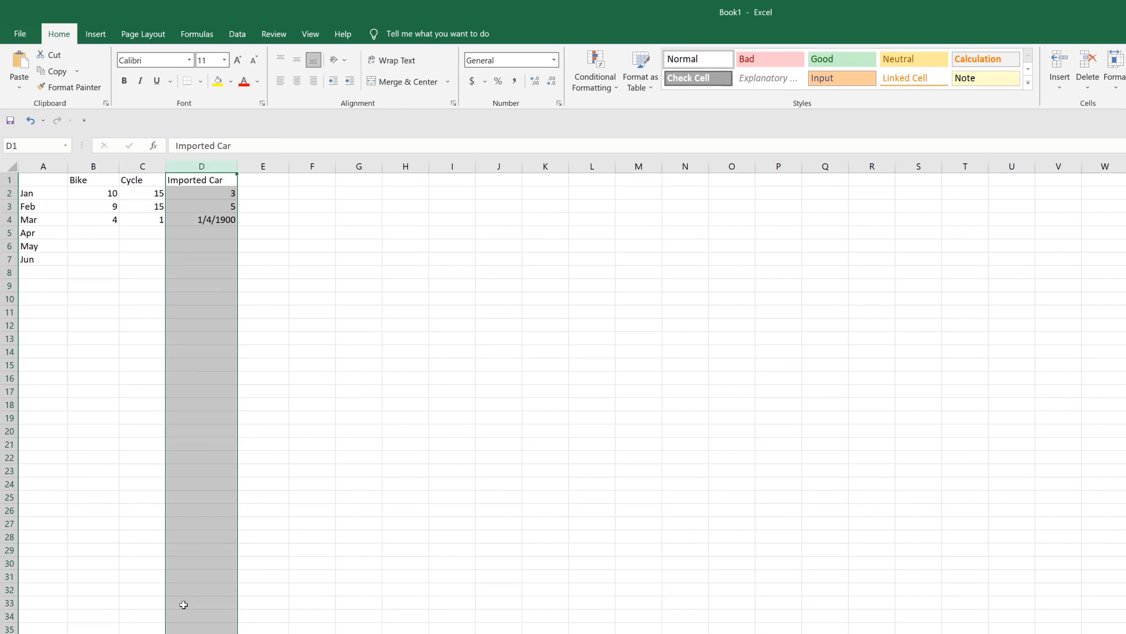
right_click(201, 166)
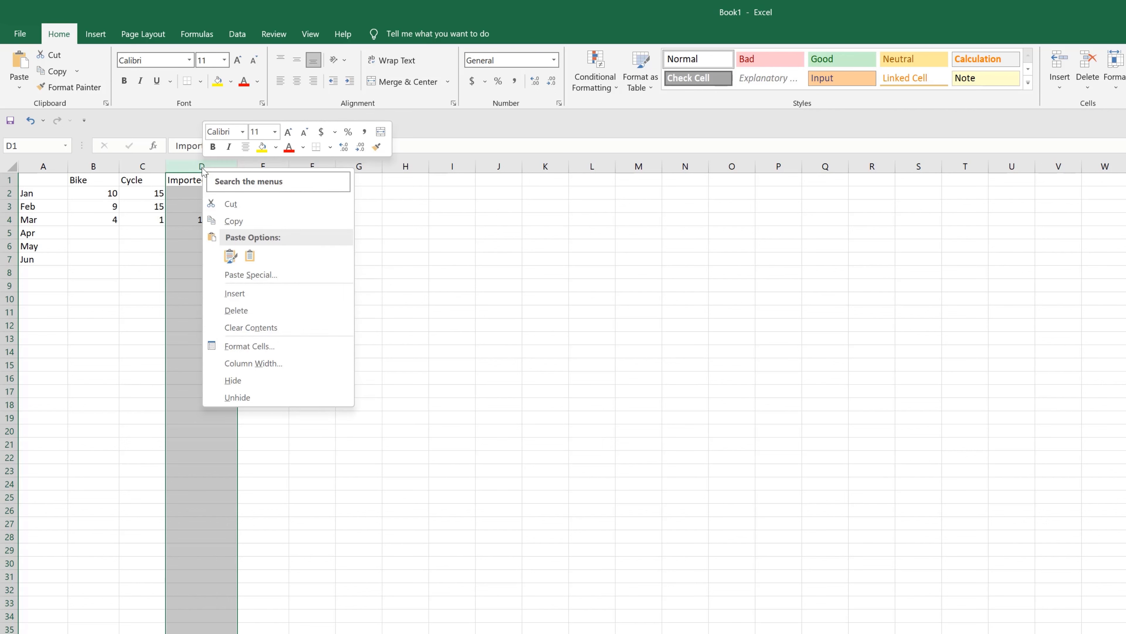
click(270, 350)
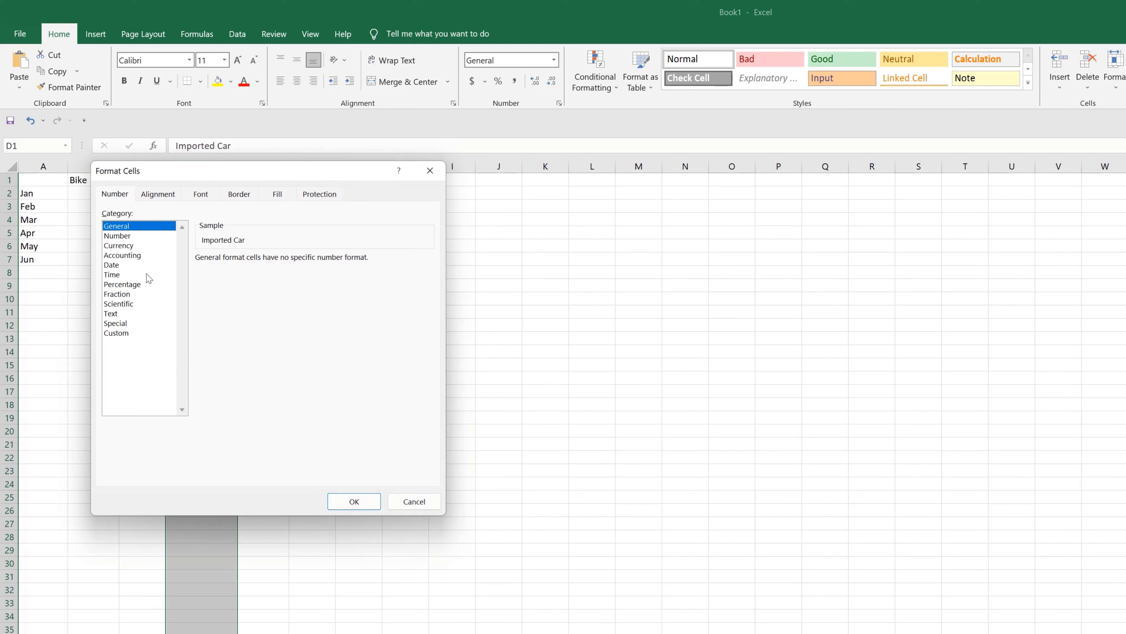
click(355, 502)
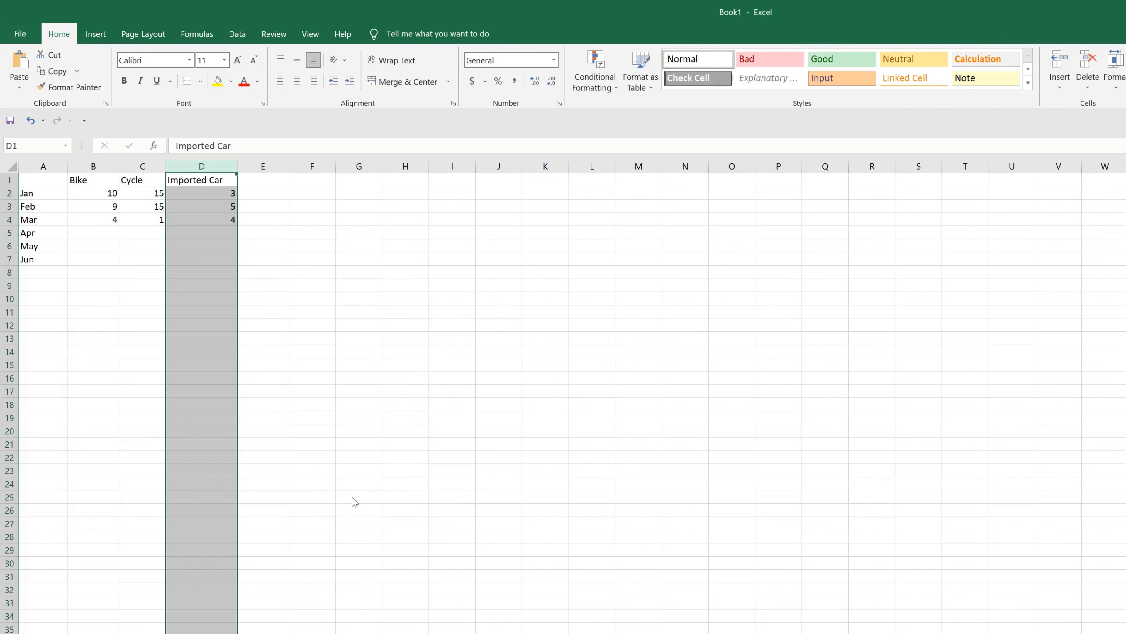
click(191, 249)
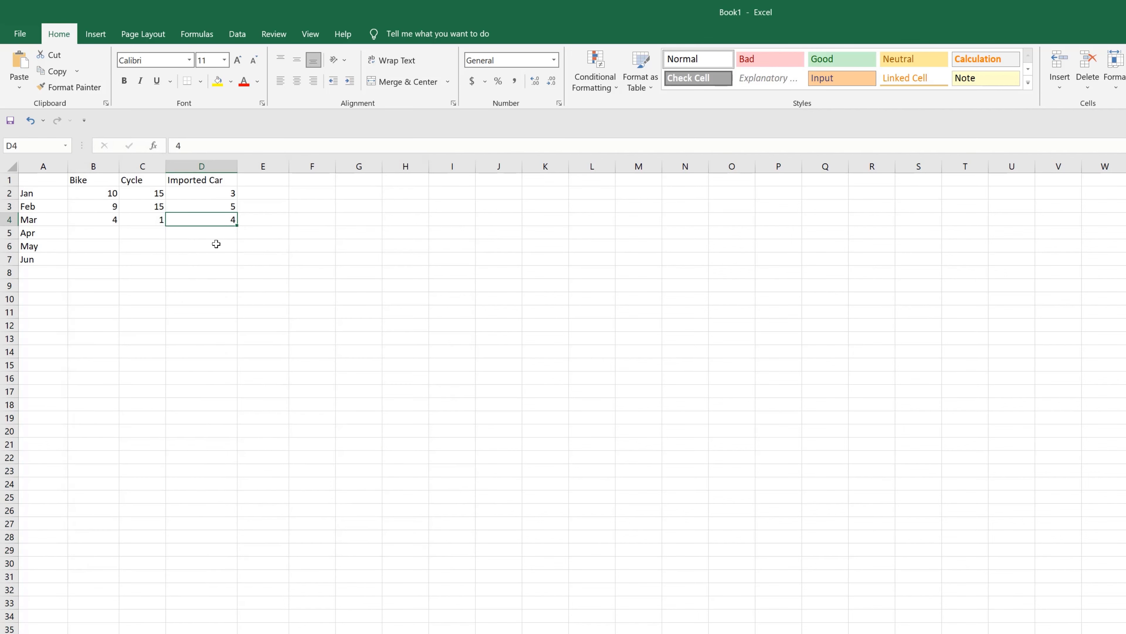